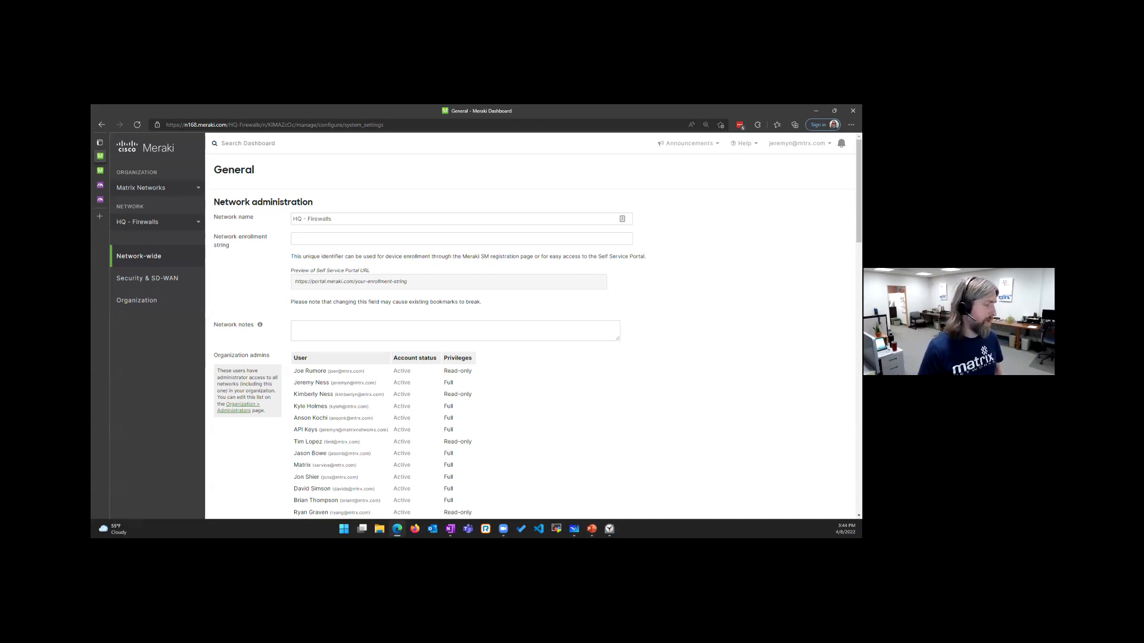
{"action": "scroll", "coordinate": [619, 430], "scroll_direction": "down", "scroll_amount": 5}
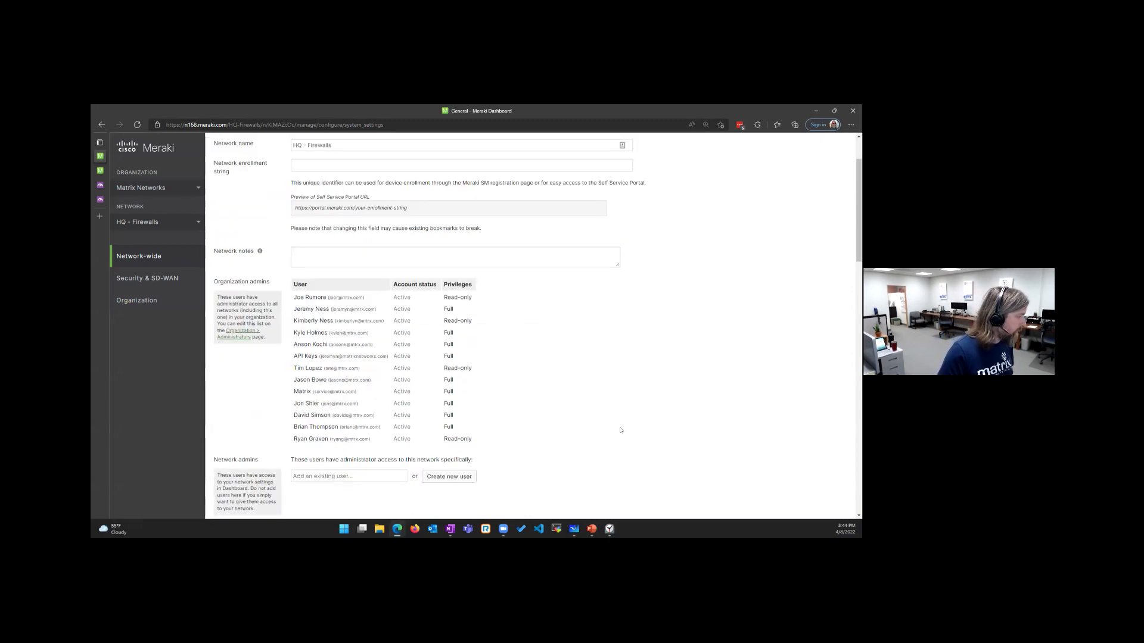
{"action": "scroll", "coordinate": [619, 429], "scroll_direction": "down", "scroll_amount": 1}
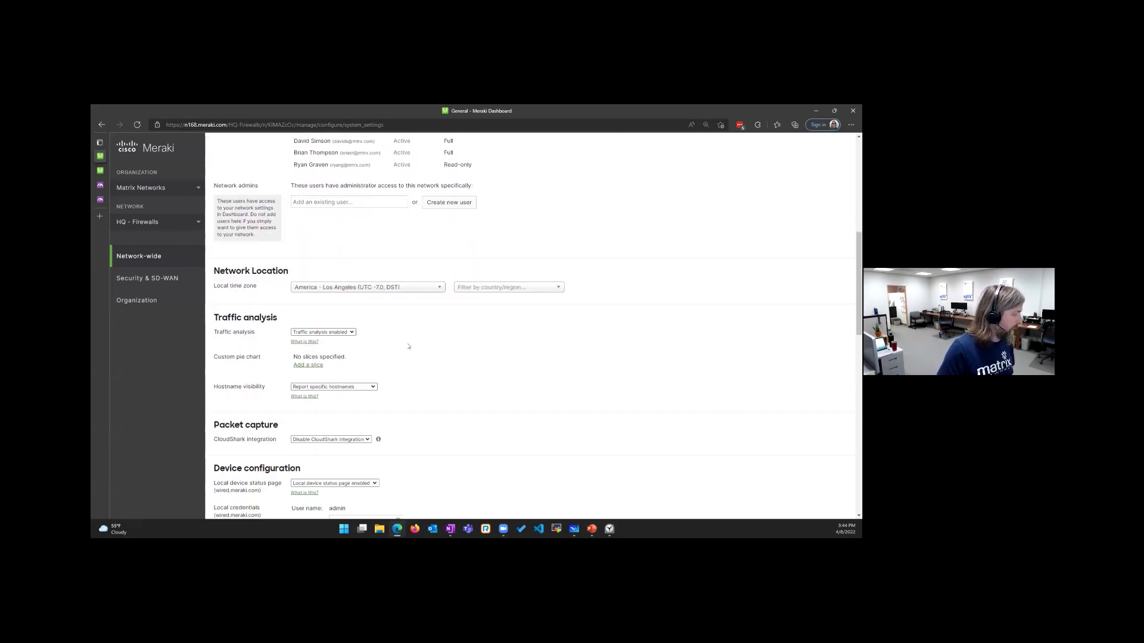
{"action": "left_click_drag", "start_coordinate": [217, 318], "coordinate": [277, 319]}
{"action": "double_click", "coordinate": [262, 318]}
{"action": "left_click", "coordinate": [393, 329]}
{"action": "left_click", "coordinate": [332, 331]}
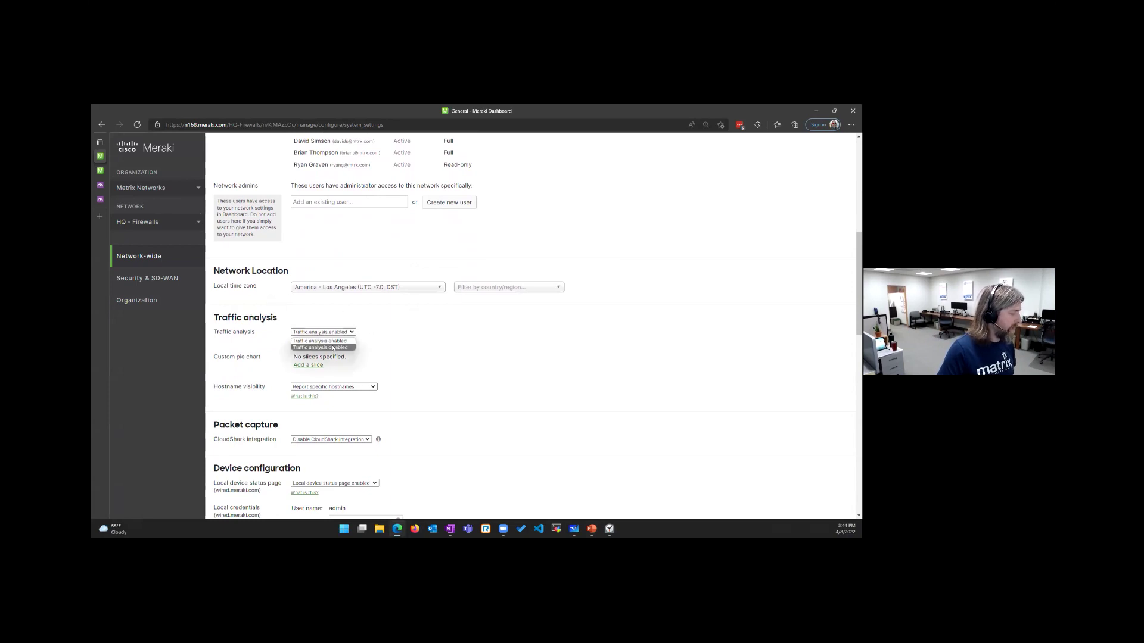
{"action": "left_click", "coordinate": [500, 349]}
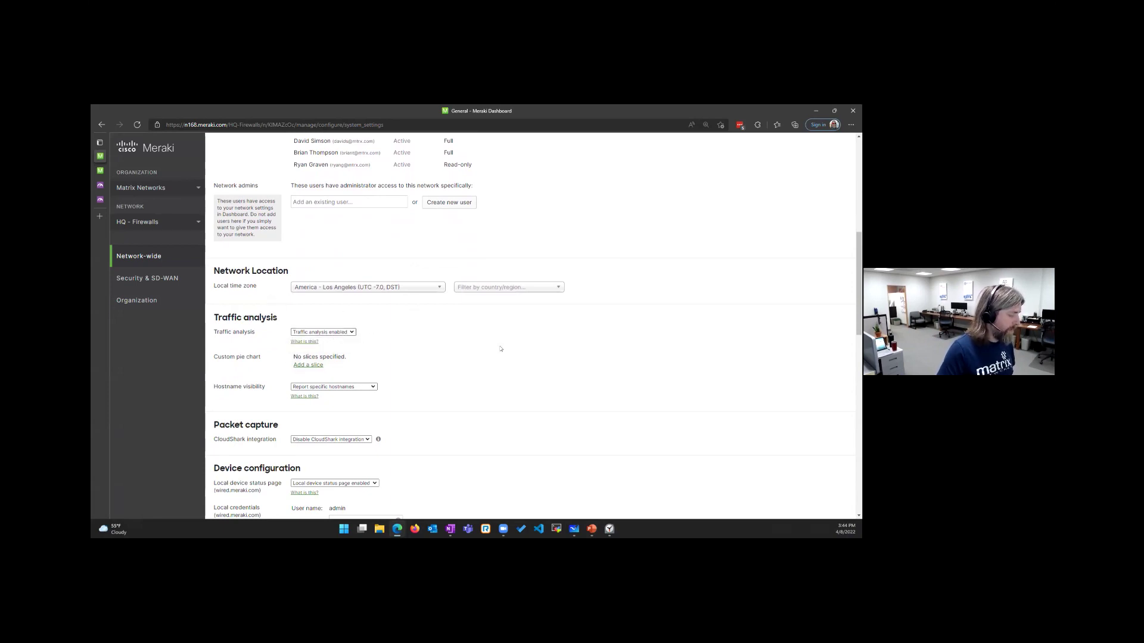
{"action": "left_click", "coordinate": [352, 387]}
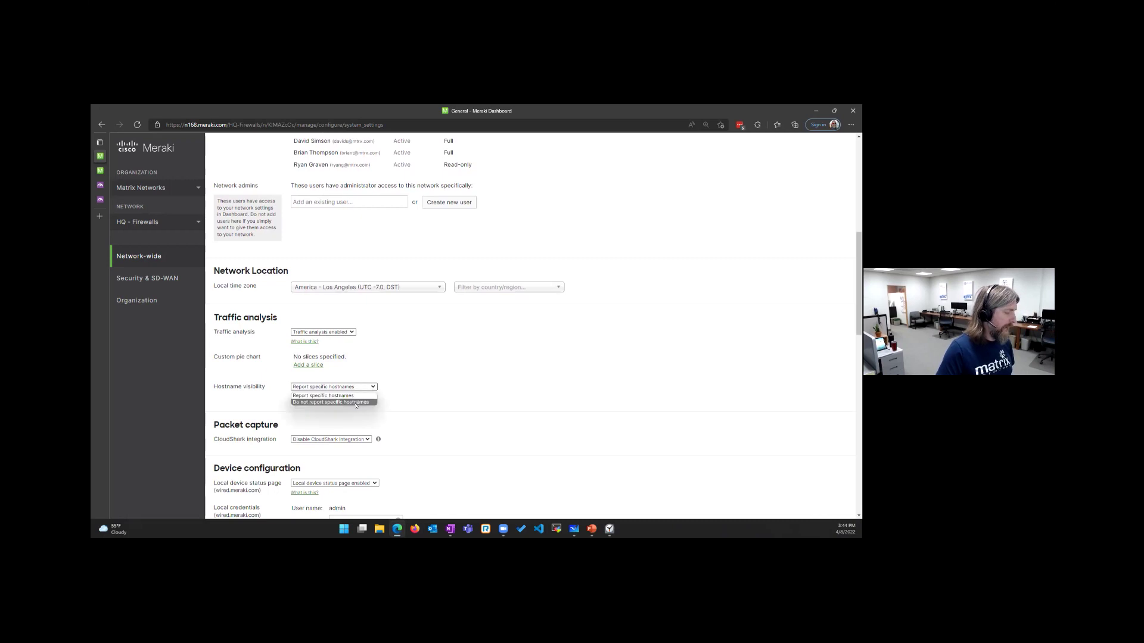
{"action": "left_click", "coordinate": [533, 368]}
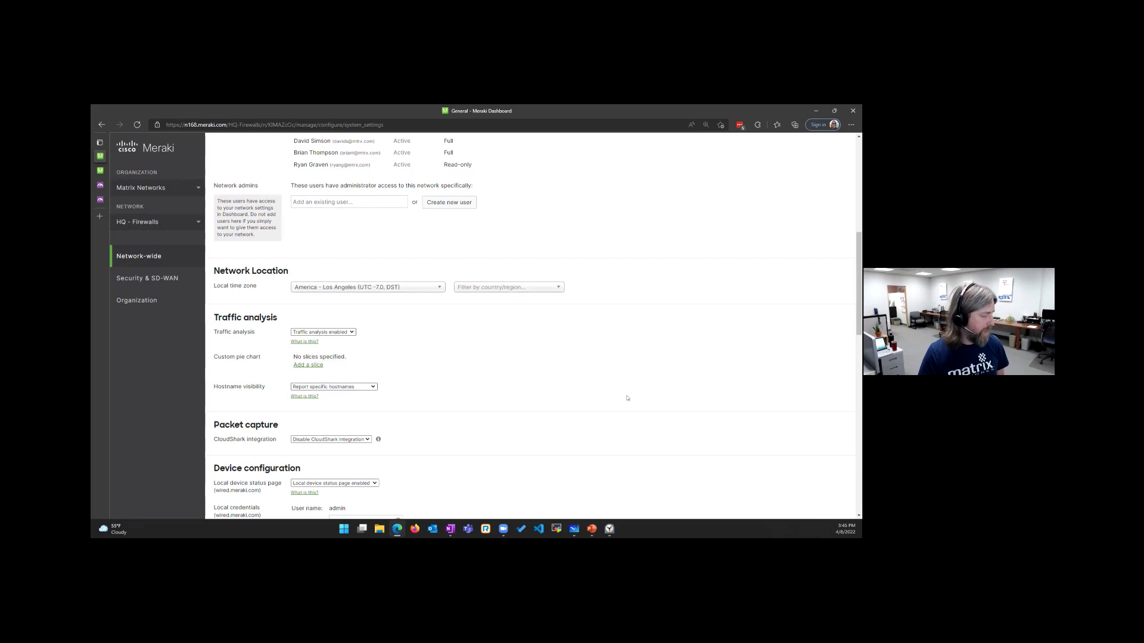
{"action": "scroll", "coordinate": [623, 402], "scroll_direction": "down", "scroll_amount": 5}
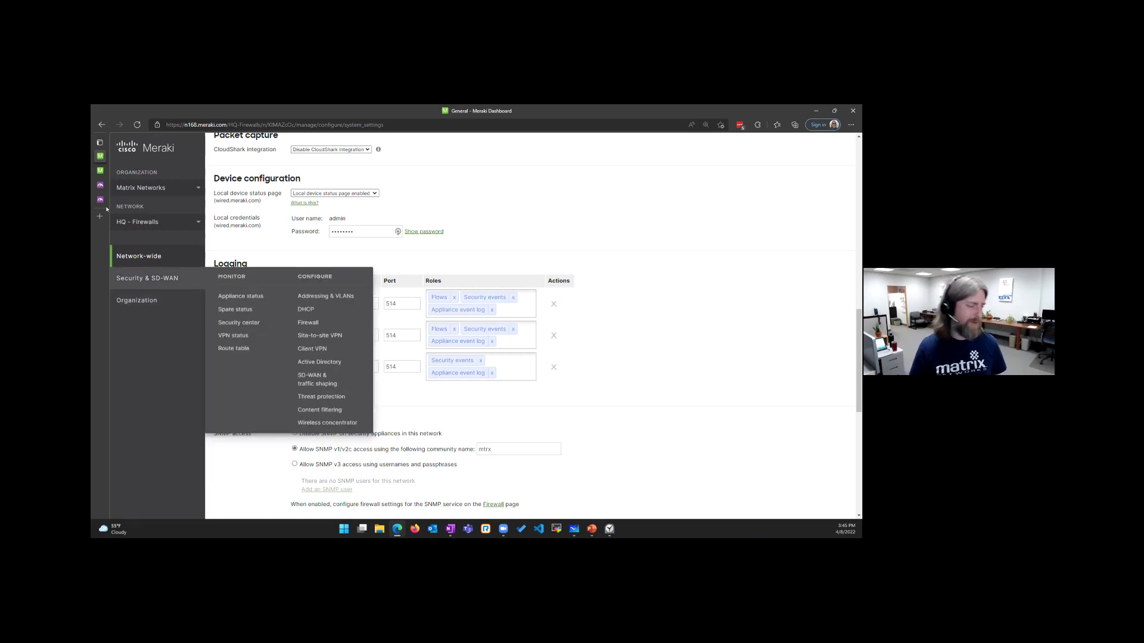
Choose SNMP v3 access with usernames and passphrases and add a blank SNMP user row
{"action": "scroll", "coordinate": [724, 357], "scroll_direction": "down", "scroll_amount": 4}
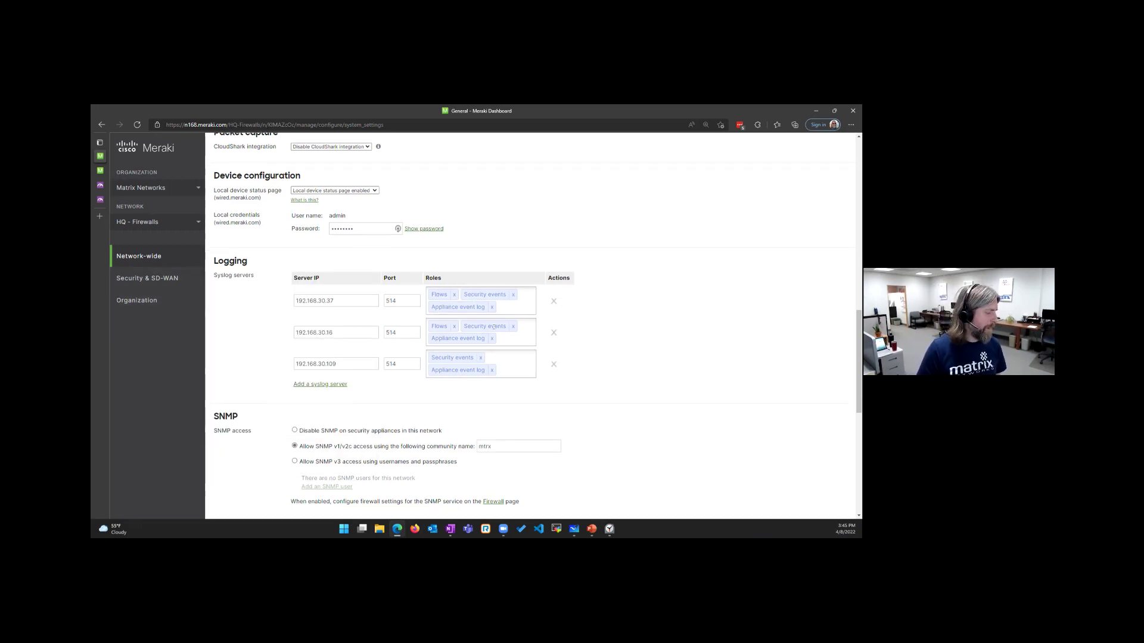
{"action": "left_click_drag", "start_coordinate": [328, 276], "coordinate": [356, 277]}
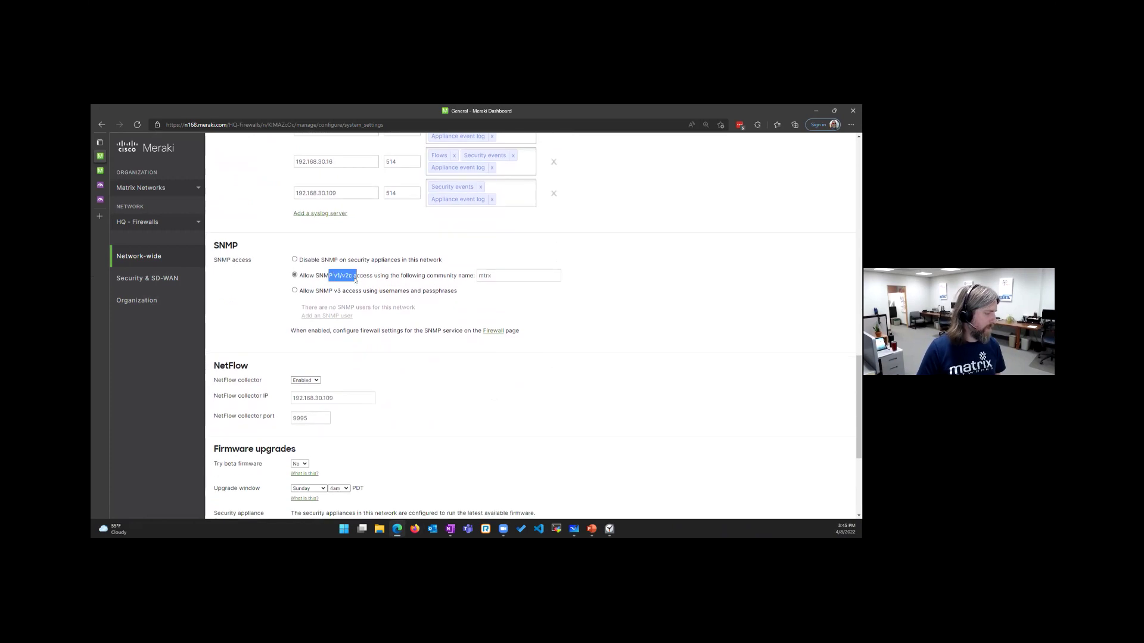
{"action": "left_click", "coordinate": [349, 280]}
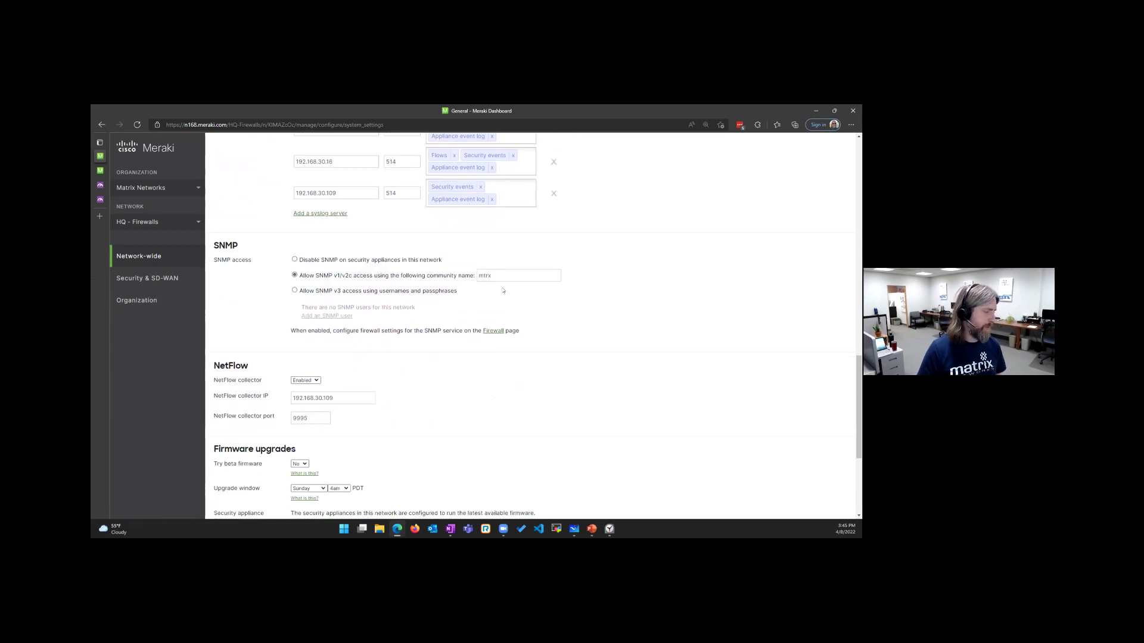
{"action": "left_click", "coordinate": [420, 291]}
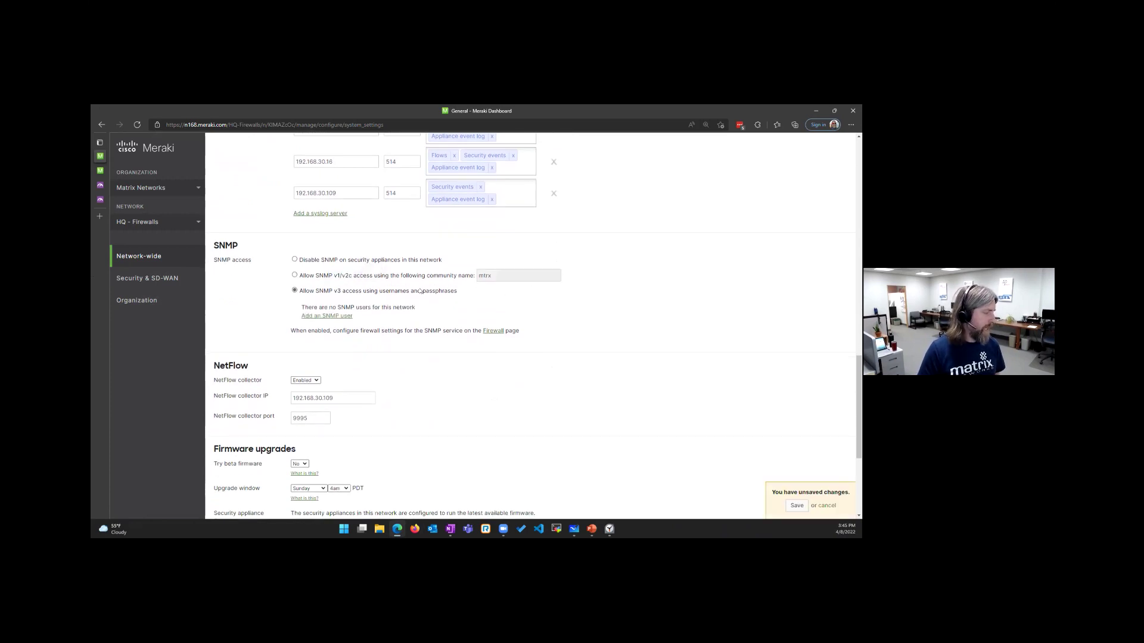
{"action": "left_click", "coordinate": [327, 317]}
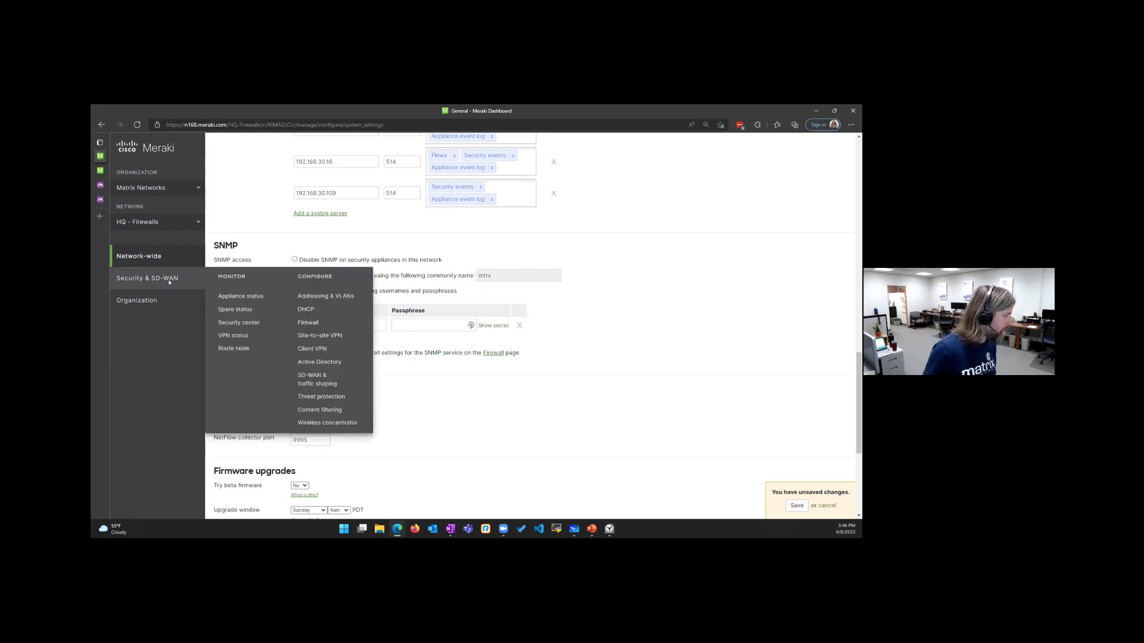
Open the auvik-virtual-appliance client from the main network's Clients list
{"action": "left_click", "coordinate": [101, 172]}
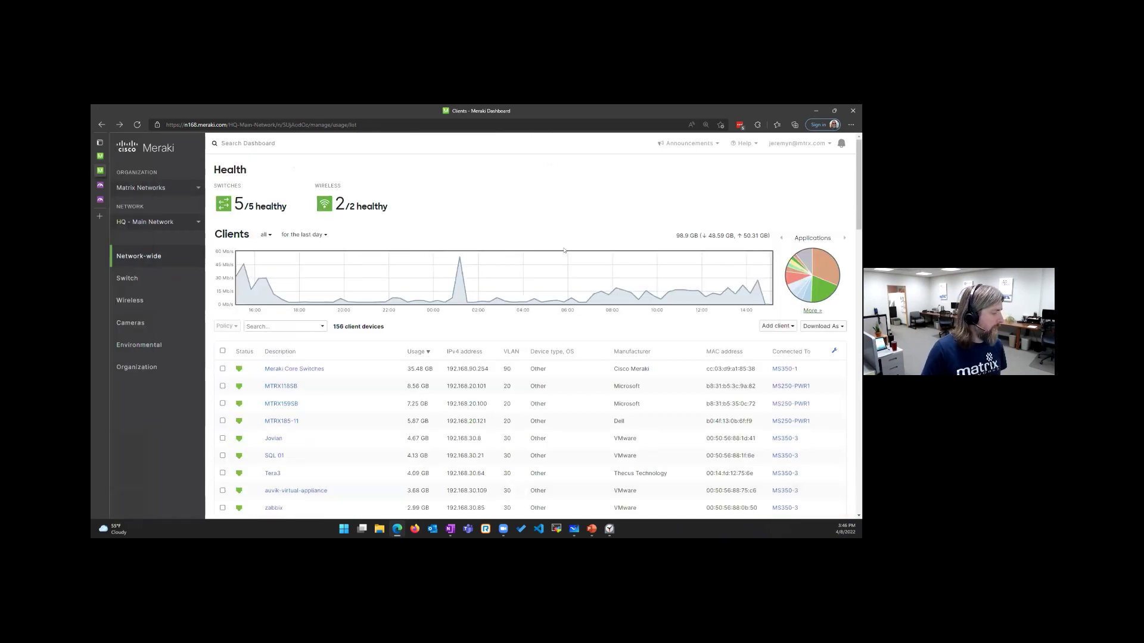
{"action": "scroll", "coordinate": [556, 237], "scroll_direction": "down", "scroll_amount": 2}
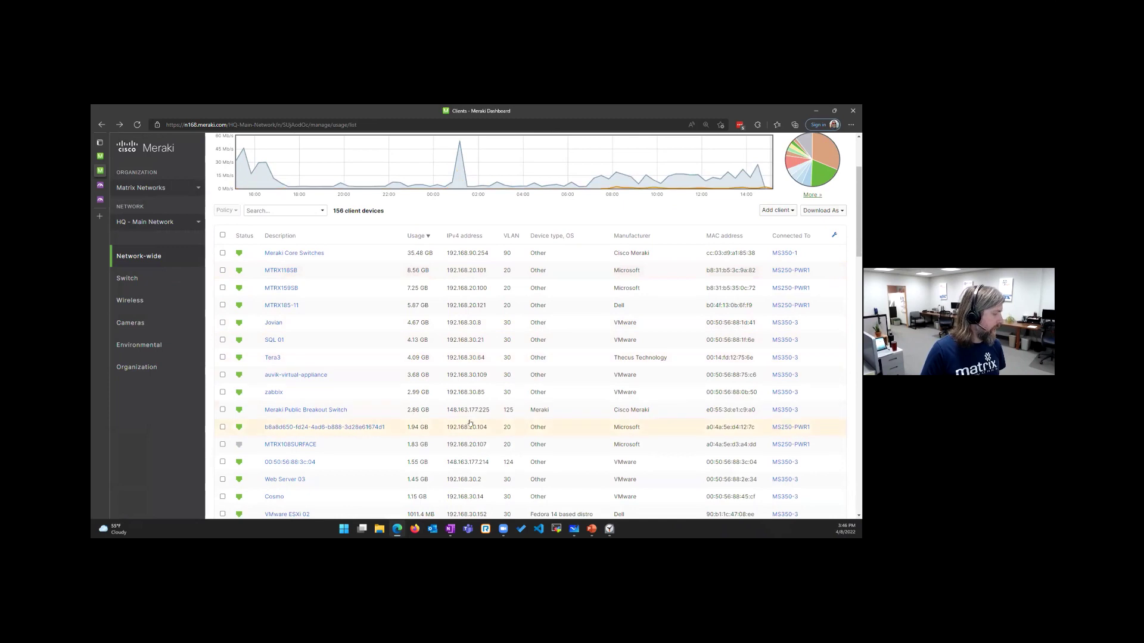
{"action": "scroll", "coordinate": [316, 321], "scroll_direction": "down", "scroll_amount": 1}
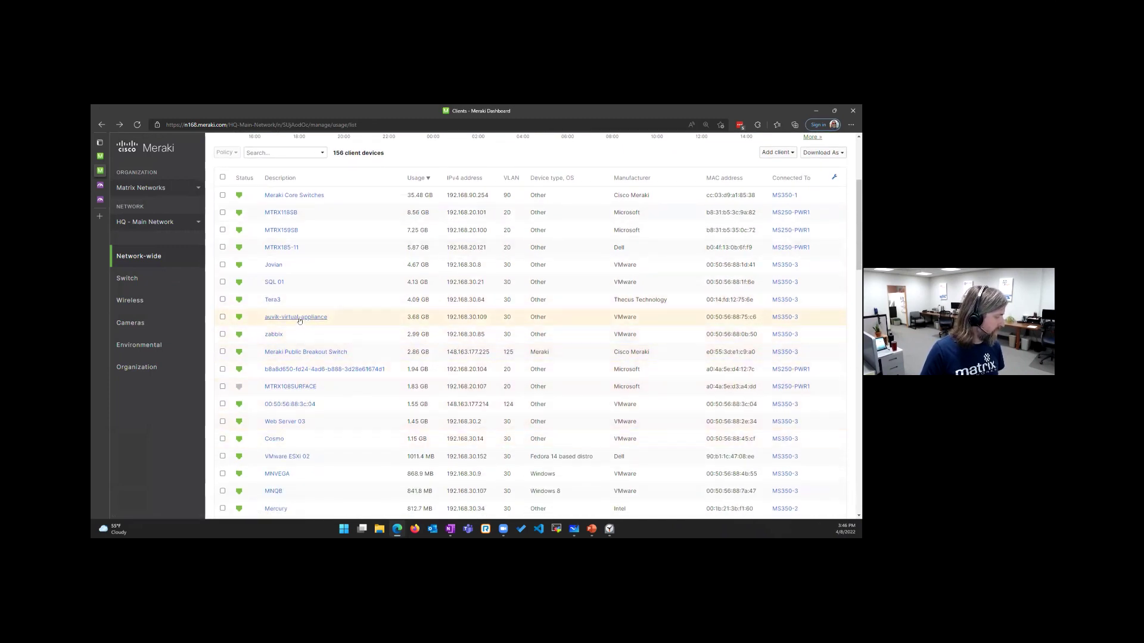
{"action": "left_click", "coordinate": [300, 317]}
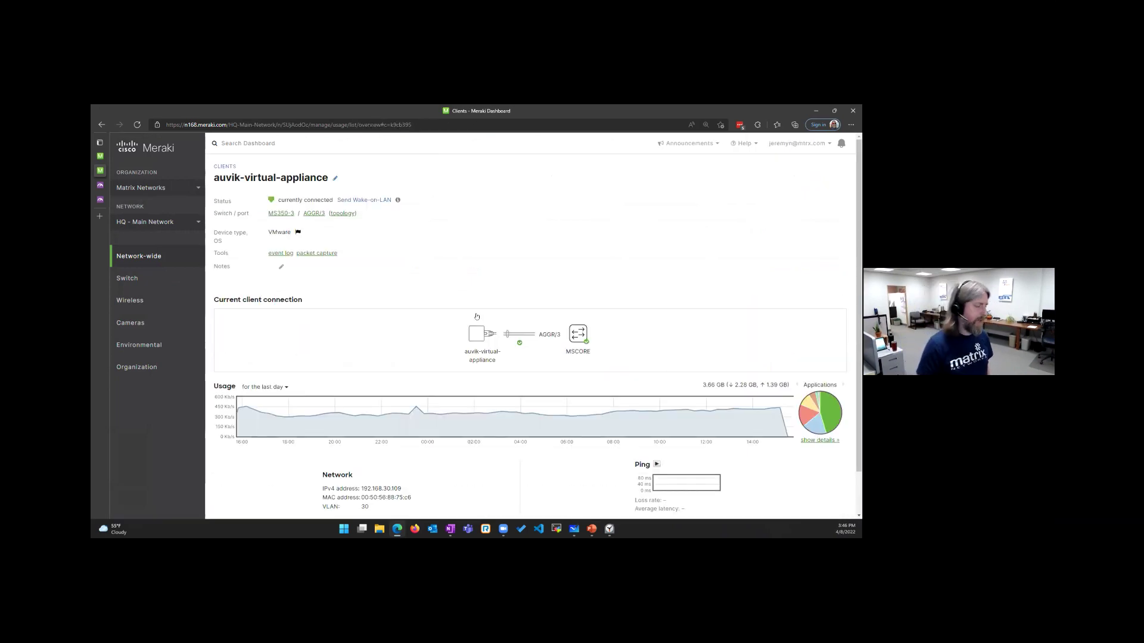
Expand the client's per-destination traffic breakdown for the last day
{"action": "scroll", "coordinate": [735, 331], "scroll_direction": "down", "scroll_amount": 2}
{"action": "left_click", "coordinate": [820, 393]}
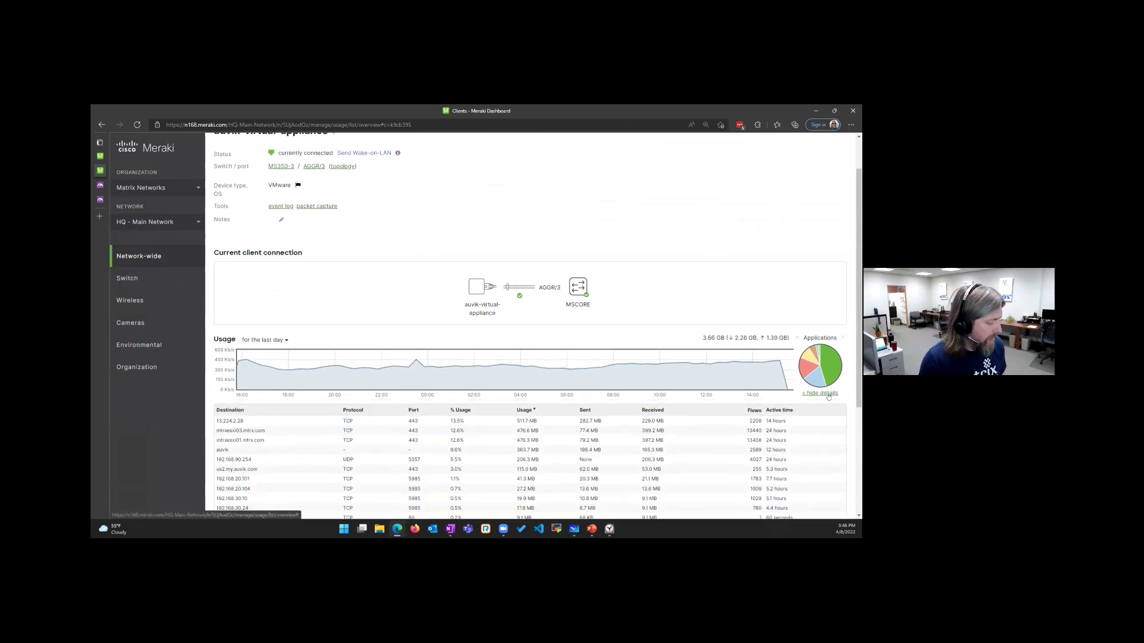
{"action": "scroll", "coordinate": [830, 396], "scroll_direction": "down", "scroll_amount": 2}
{"action": "scroll", "coordinate": [830, 397], "scroll_direction": "down", "scroll_amount": 3}
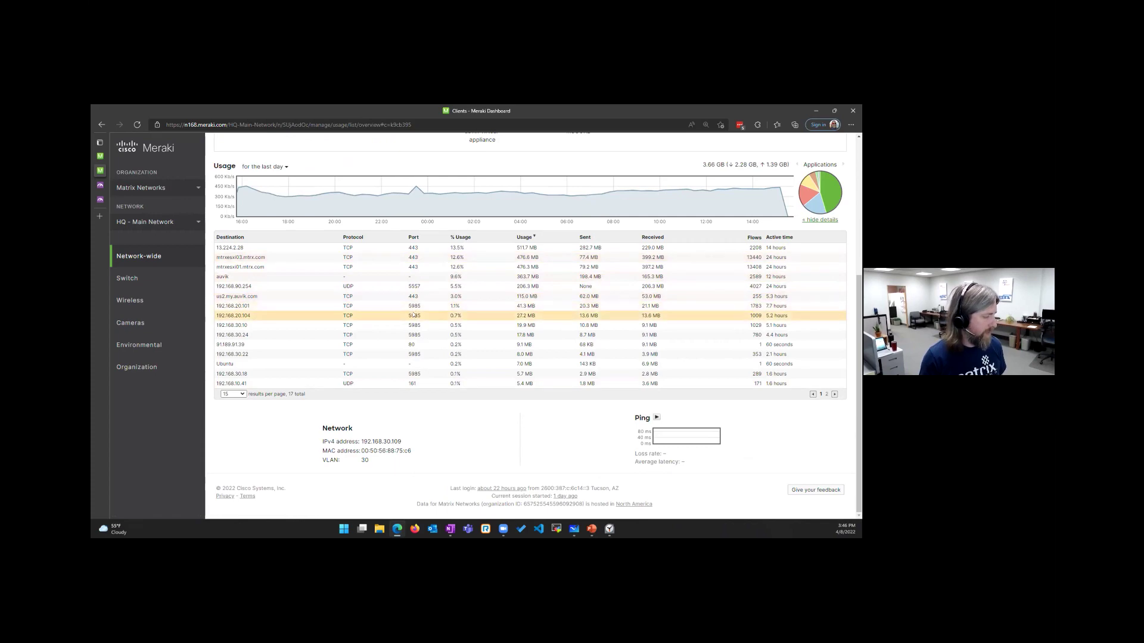
{"action": "scroll", "coordinate": [236, 187], "scroll_direction": "up", "scroll_amount": 5}
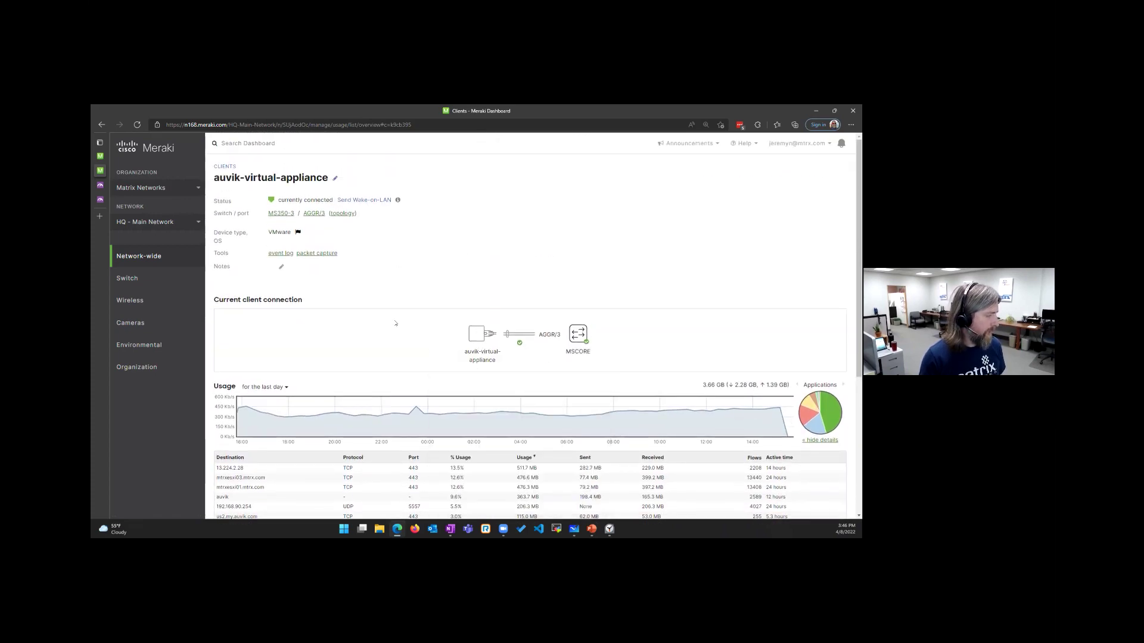
{"action": "scroll", "coordinate": [395, 323], "scroll_direction": "down", "scroll_amount": 3}
Inspect the 192.168.10.41 destination's UDP port 161 traffic entry
{"action": "left_click_drag", "start_coordinate": [356, 488], "coordinate": [404, 489]}
{"action": "left_click", "coordinate": [423, 478]}
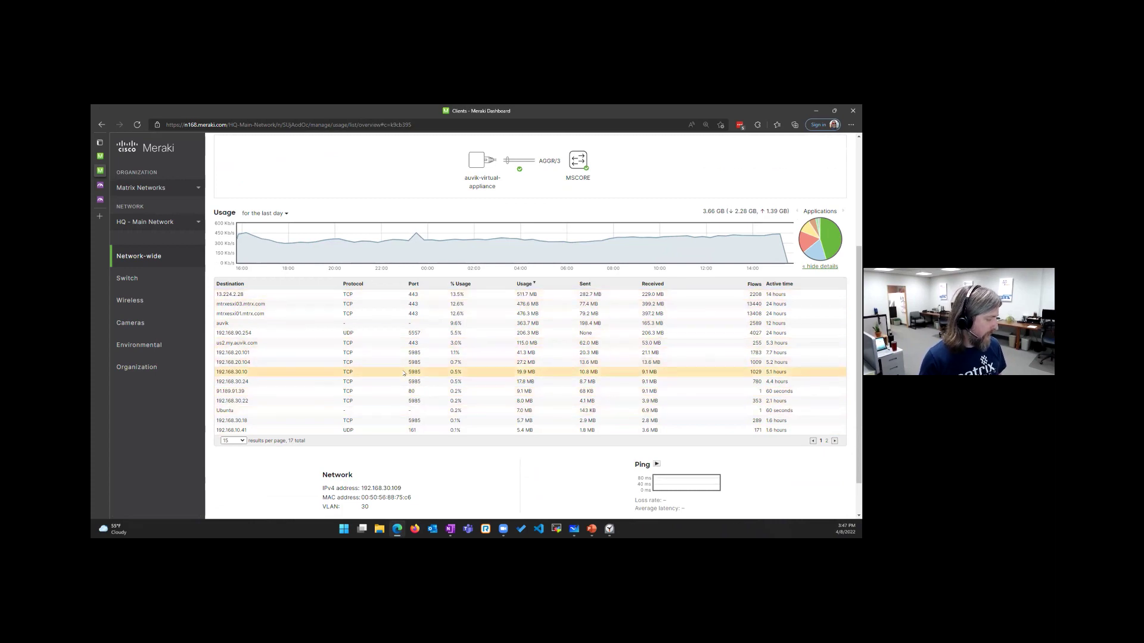
{"action": "left_click_drag", "start_coordinate": [229, 430], "coordinate": [429, 431]}
{"action": "double_click", "coordinate": [412, 430]}
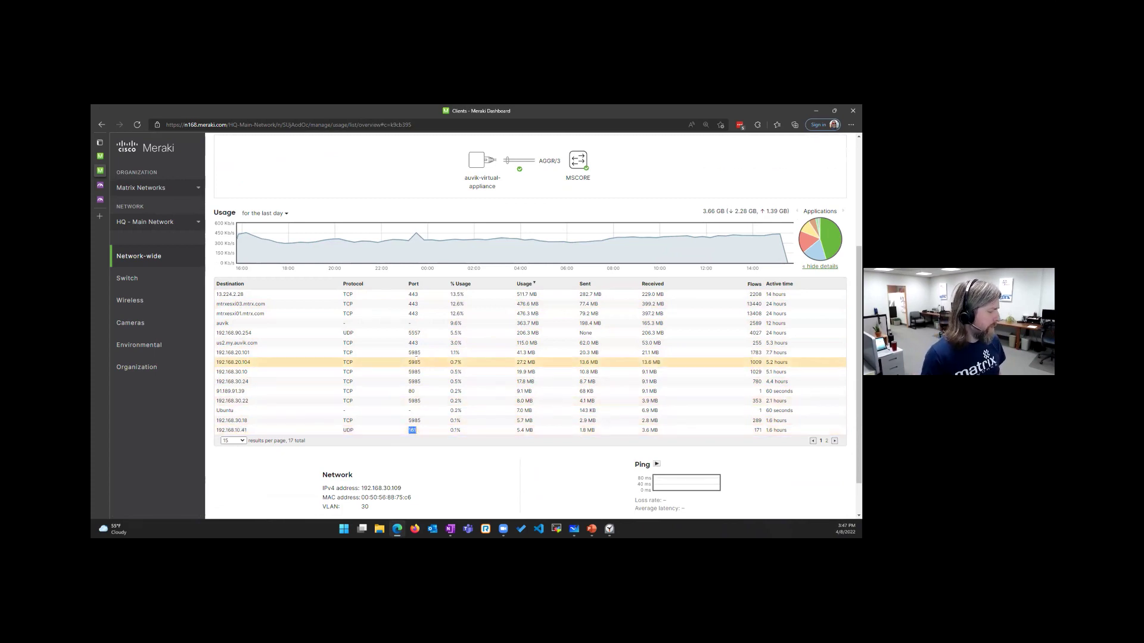
{"action": "scroll", "coordinate": [535, 398], "scroll_direction": "up", "scroll_amount": 1}
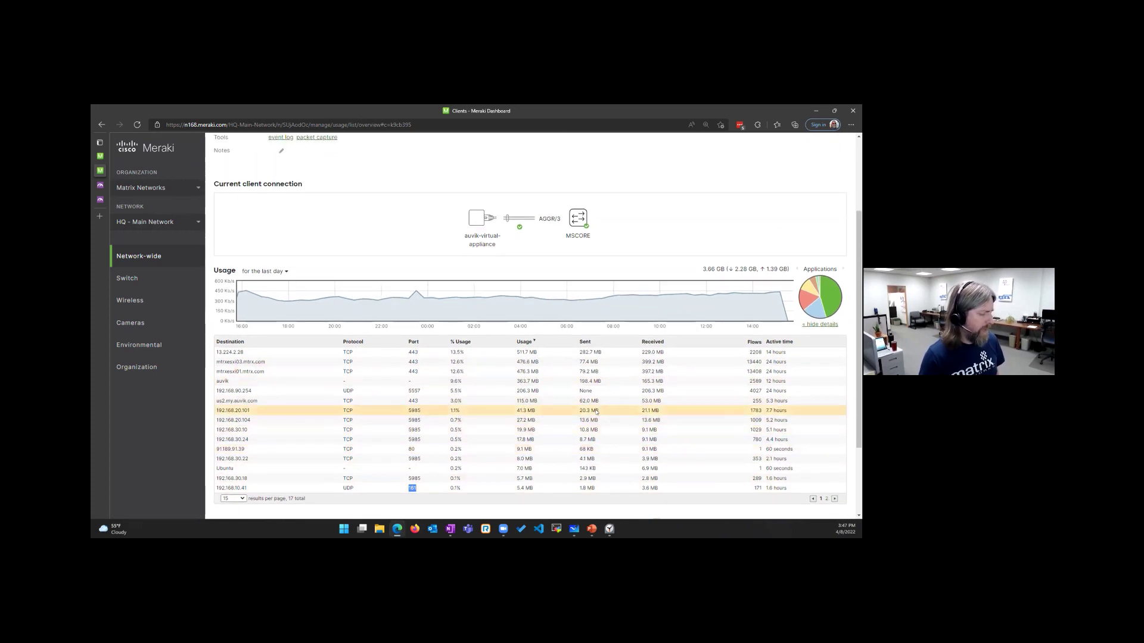
{"action": "scroll", "coordinate": [655, 420], "scroll_direction": "up", "scroll_amount": 1}
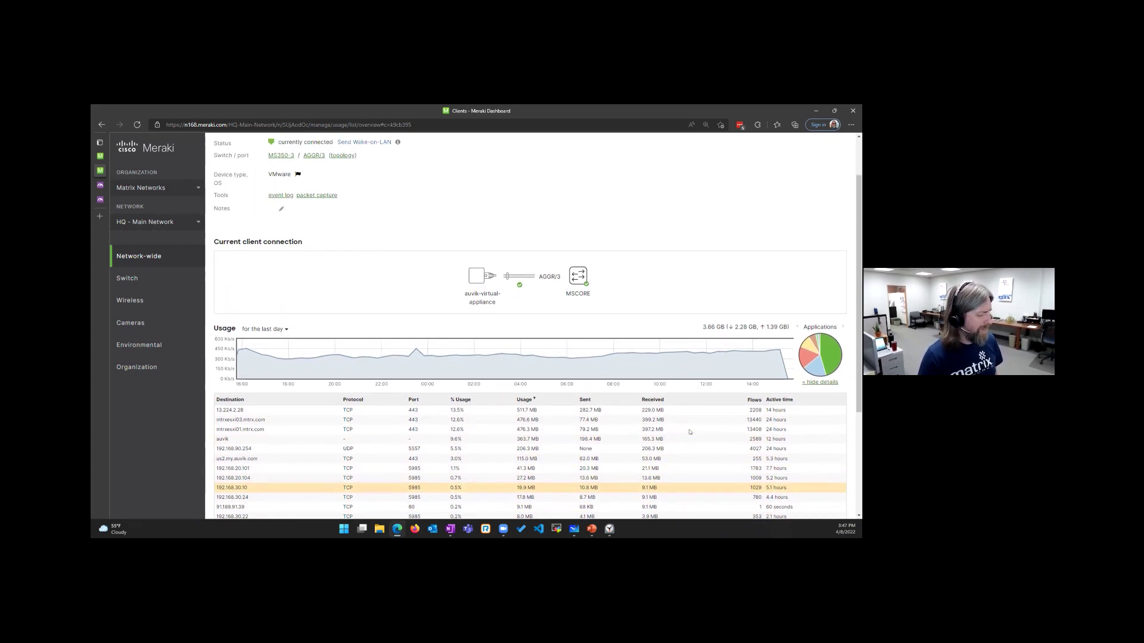
{"action": "scroll", "coordinate": [689, 431], "scroll_direction": "down", "scroll_amount": 1}
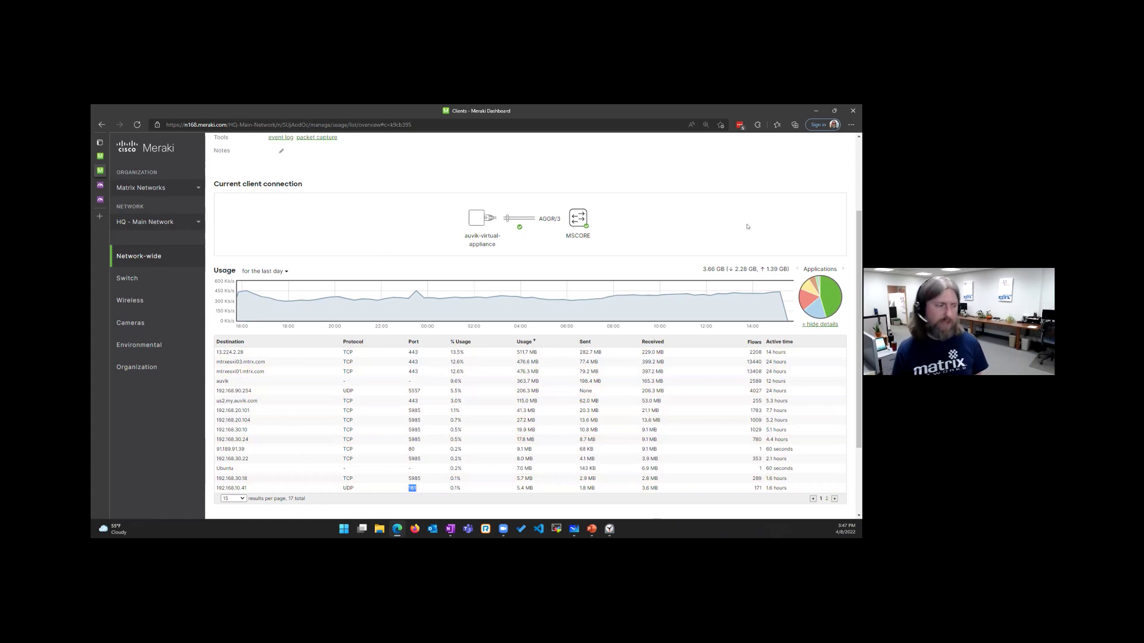
View the managed SNMP credentials on Auvik's Matrix HQ discovery dashboard
{"action": "left_click", "coordinate": [100, 185]}
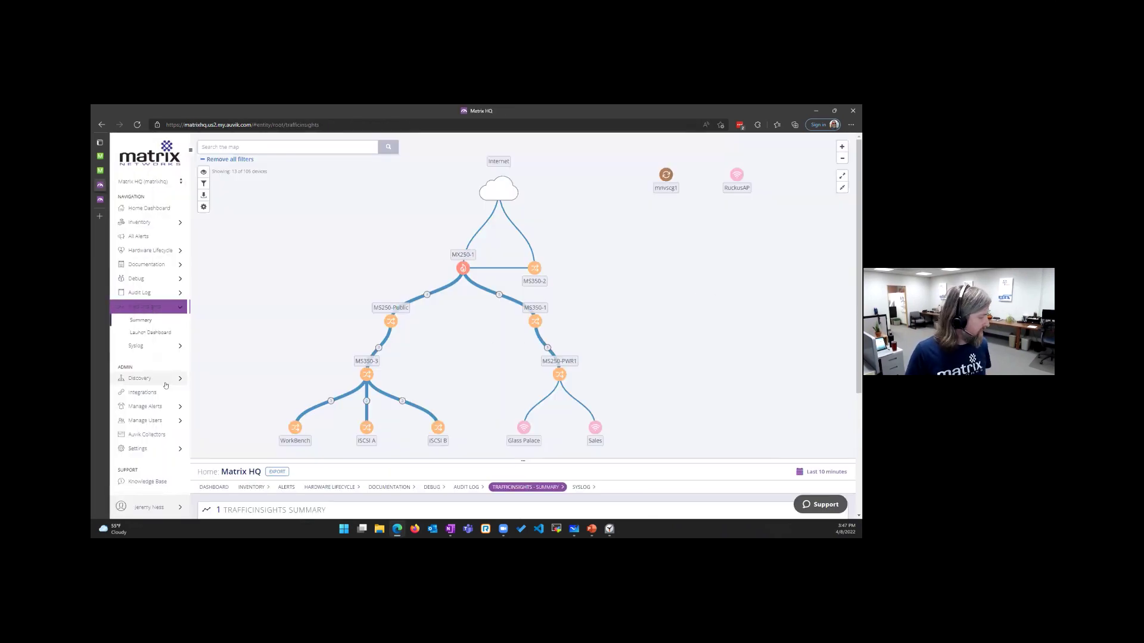
{"action": "left_click", "coordinate": [141, 379]}
{"action": "left_click", "coordinate": [160, 403]}
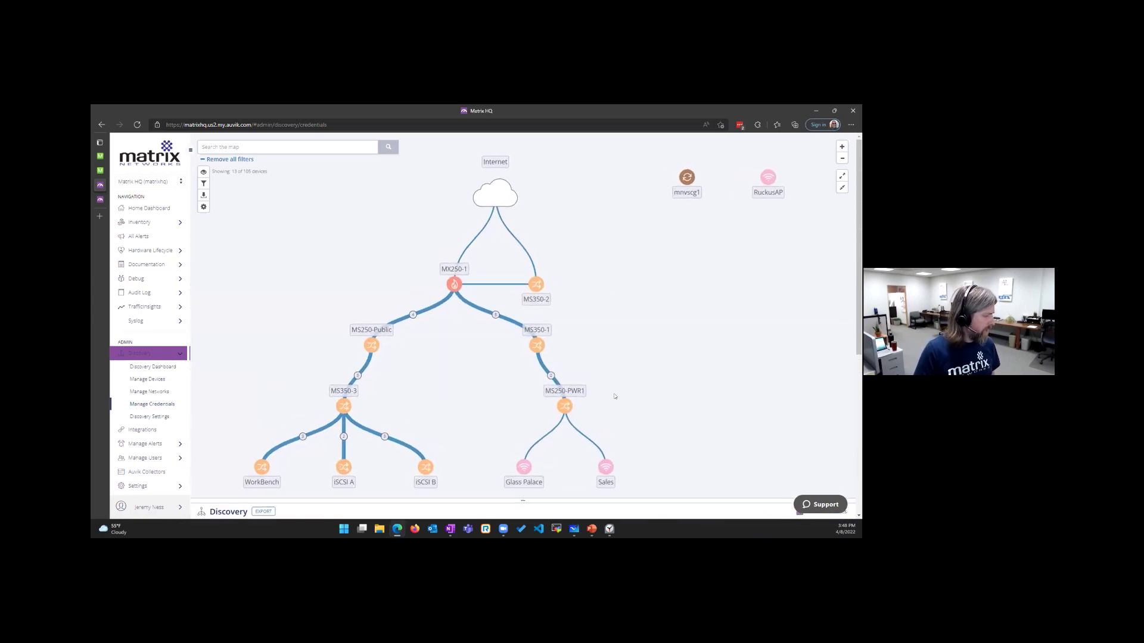
Open MS250-PWR1's dashboard and review its Meraki MS250-48LP model, serial, description and charts
{"action": "left_click", "coordinate": [564, 407]}
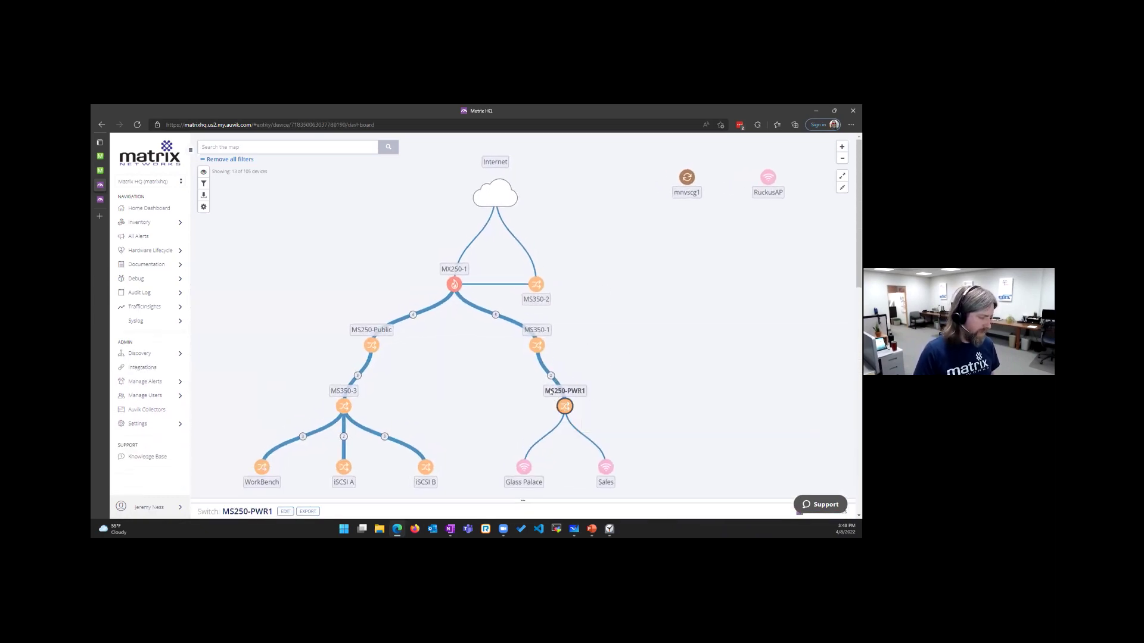
{"action": "left_click_drag", "start_coordinate": [589, 506], "coordinate": [626, 269]}
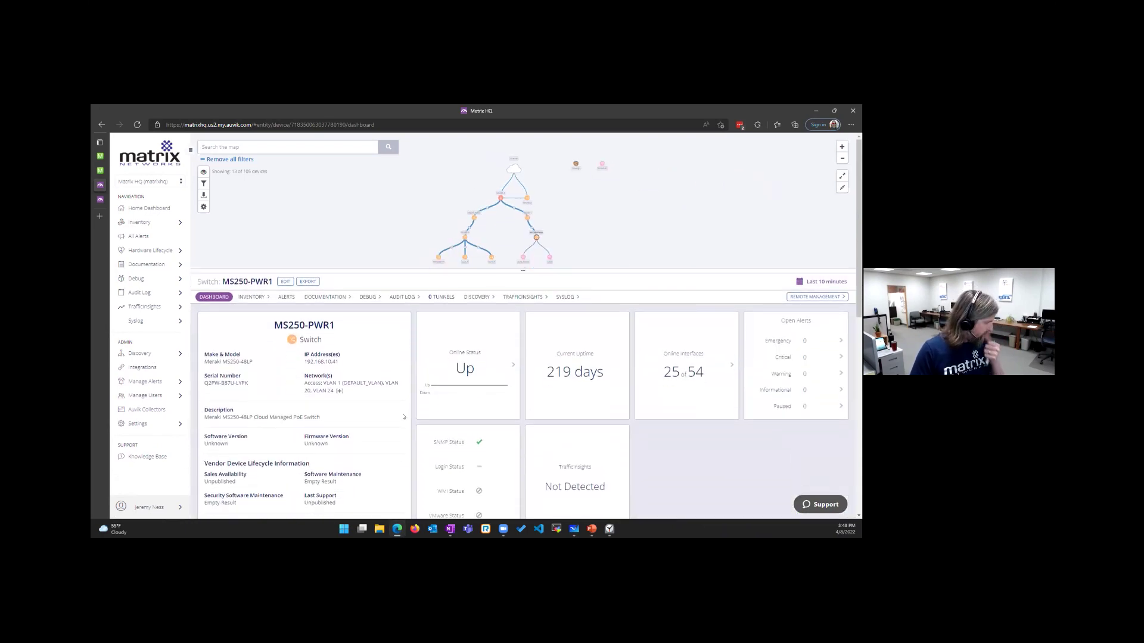
{"action": "left_click_drag", "start_coordinate": [204, 361], "coordinate": [266, 366]}
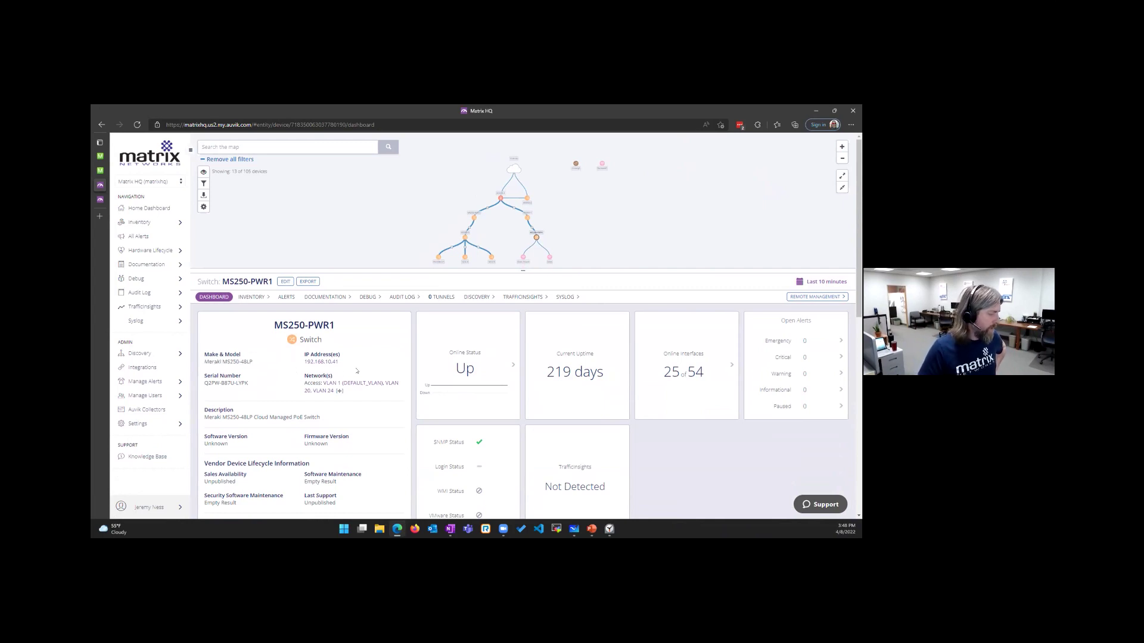
{"action": "left_click_drag", "start_coordinate": [204, 383], "coordinate": [247, 383]}
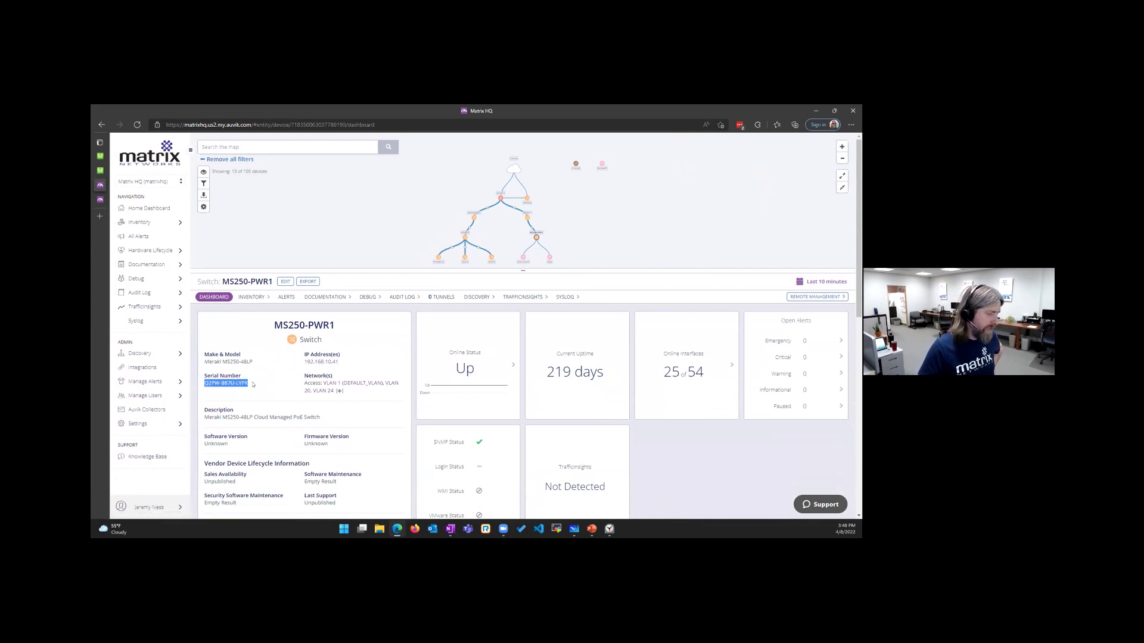
{"action": "left_click", "coordinate": [222, 417]}
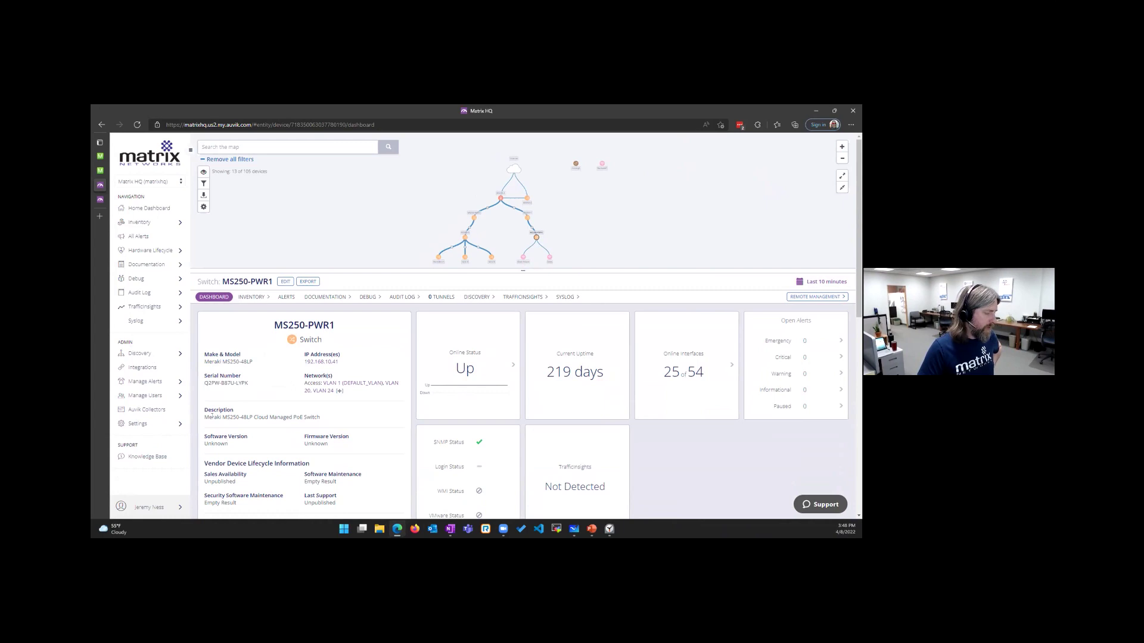
{"action": "left_click_drag", "start_coordinate": [212, 417], "coordinate": [345, 422]}
{"action": "left_click", "coordinate": [371, 418]}
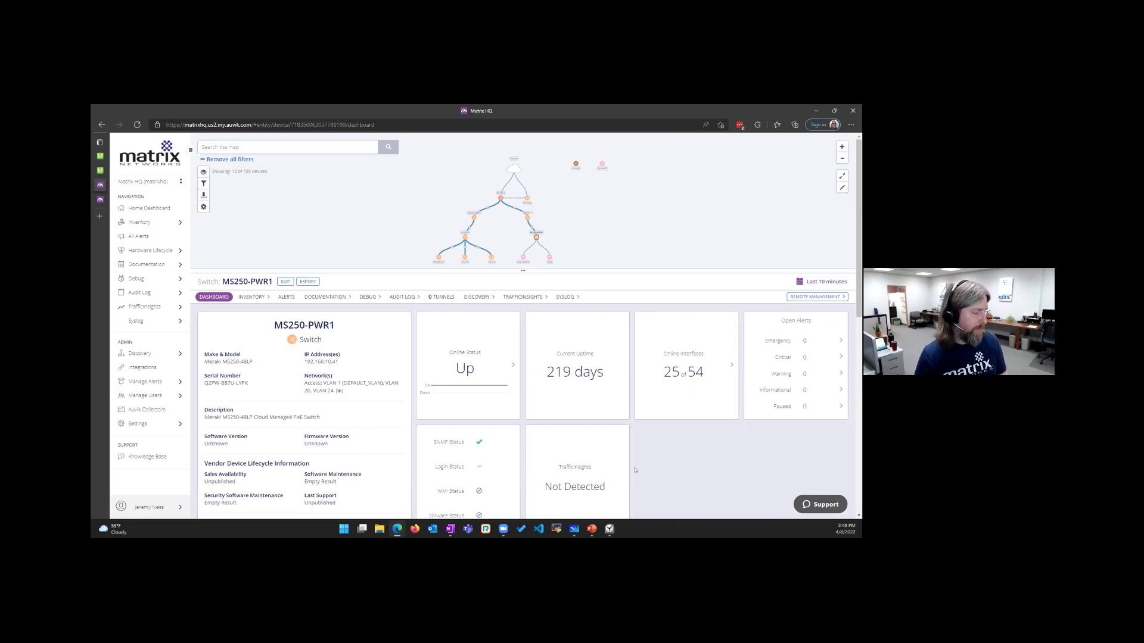
{"action": "scroll", "coordinate": [626, 326], "scroll_direction": "down", "scroll_amount": 1}
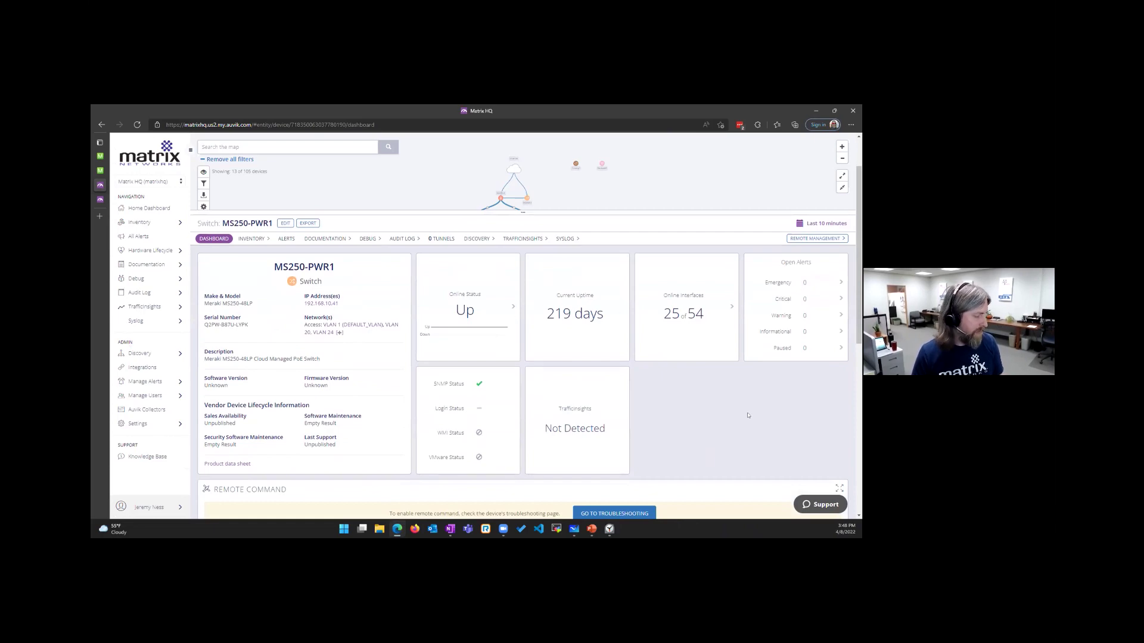
{"action": "scroll", "coordinate": [748, 415], "scroll_direction": "down", "scroll_amount": 6}
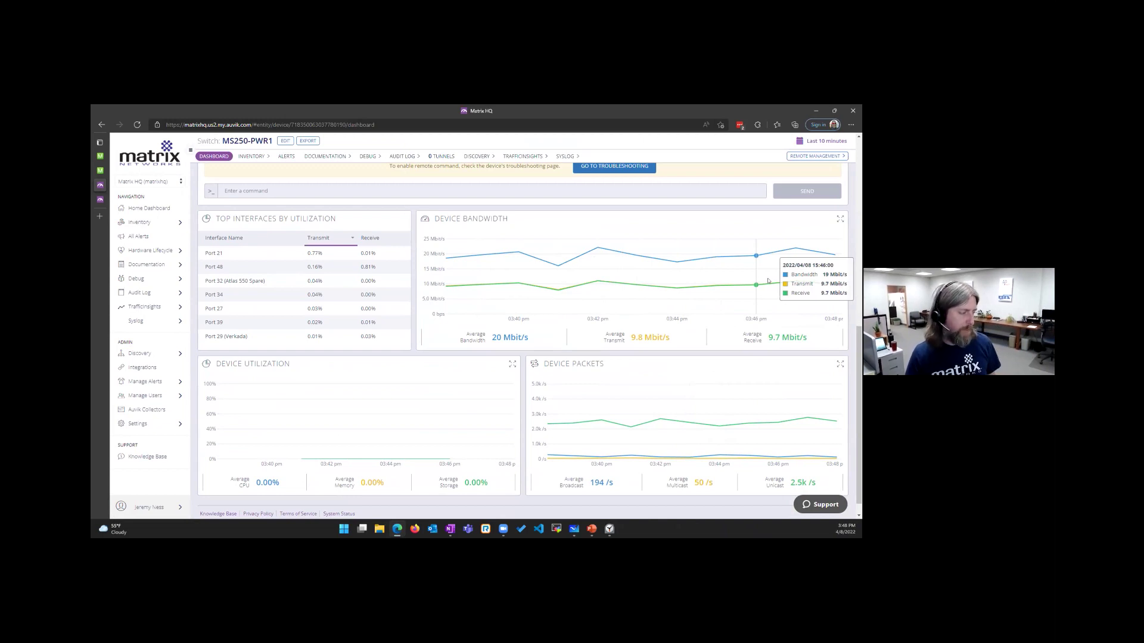
Check the Device Bandwidth troubleshooting view, then open Device Packets' broadcast troubleshooting view
{"action": "left_click", "coordinate": [839, 220]}
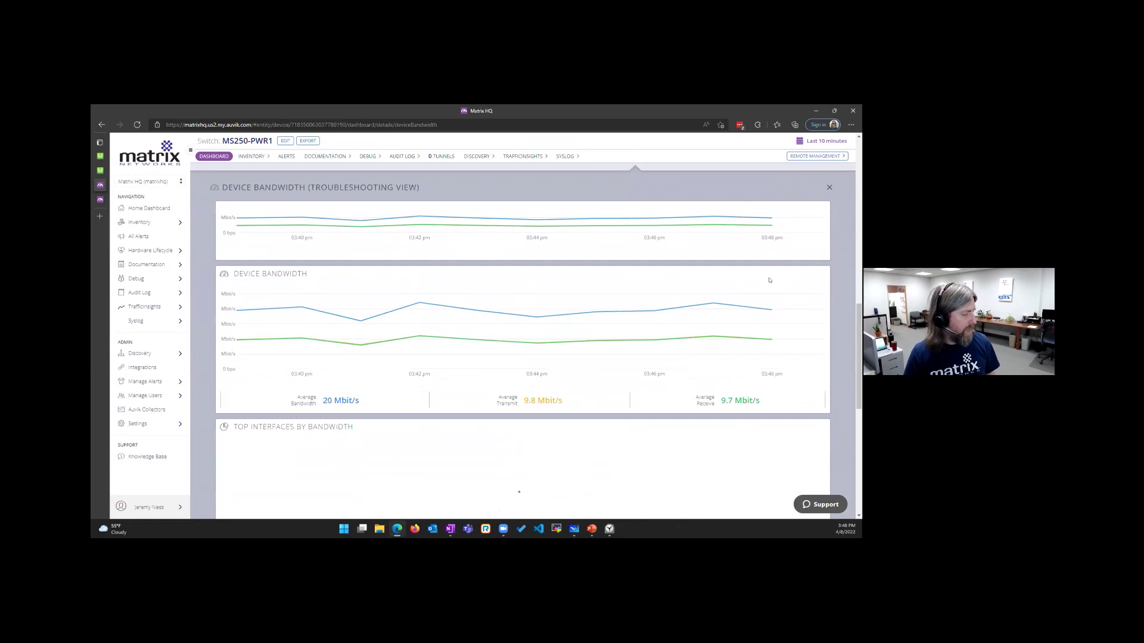
{"action": "scroll", "coordinate": [417, 349], "scroll_direction": "down", "scroll_amount": 2}
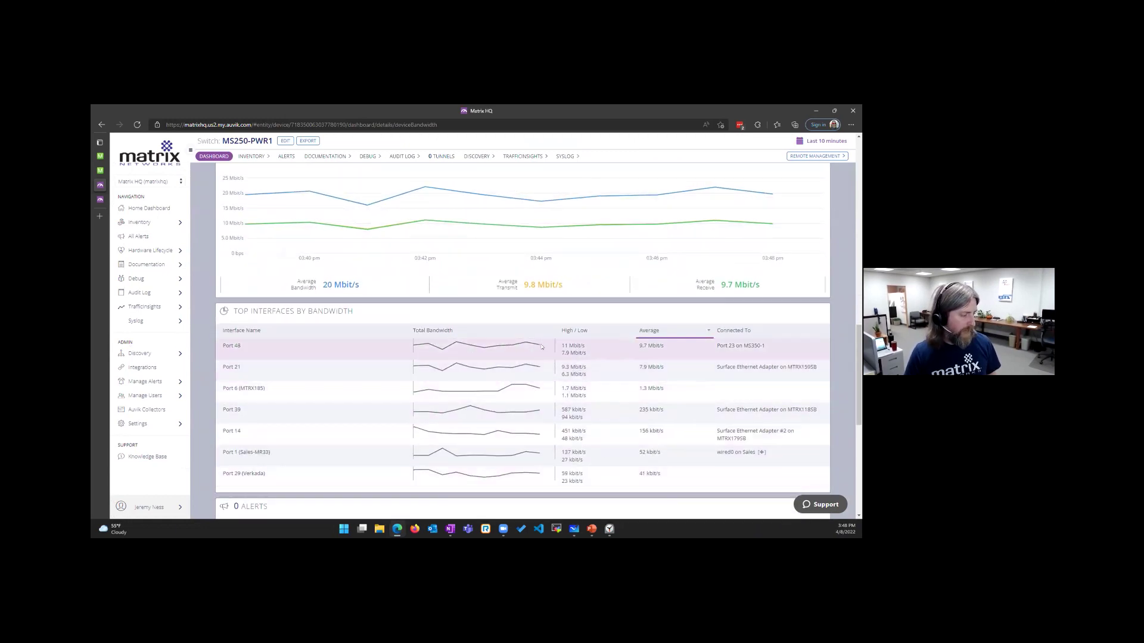
{"action": "scroll", "coordinate": [549, 241], "scroll_direction": "down", "scroll_amount": 3}
{"action": "scroll", "coordinate": [548, 241], "scroll_direction": "up", "scroll_amount": 6}
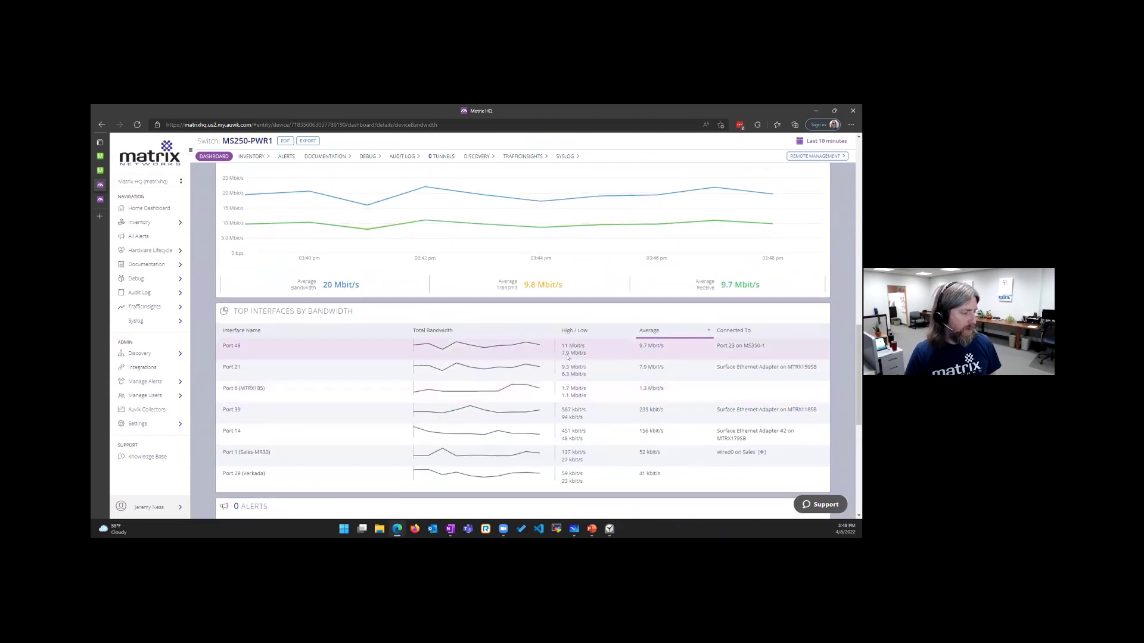
{"action": "left_click", "coordinate": [829, 303]}
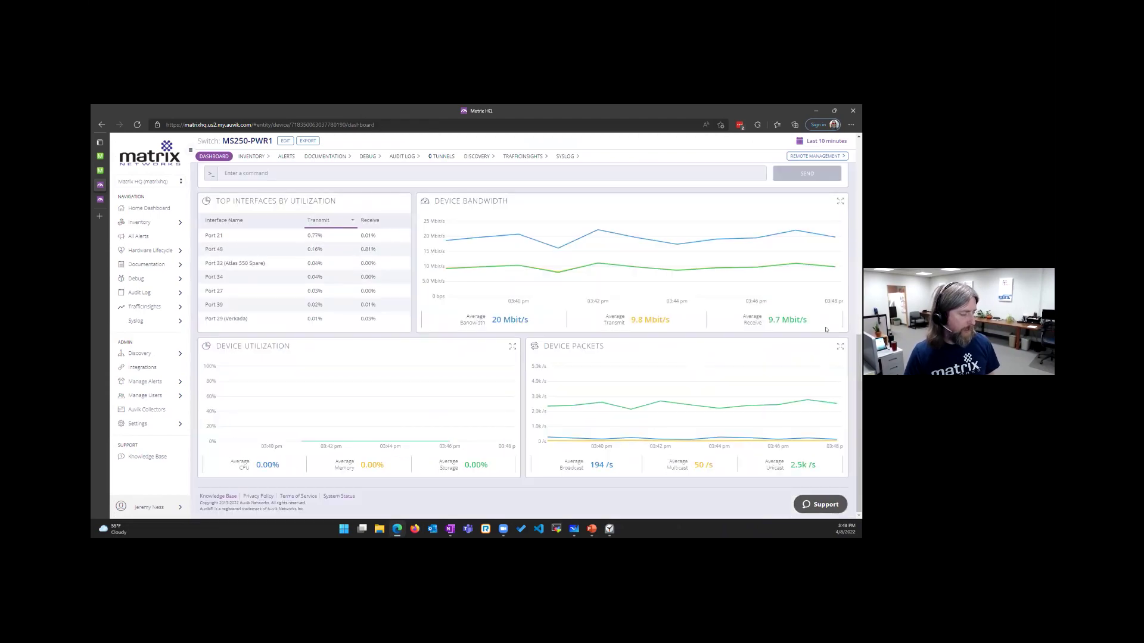
{"action": "left_click", "coordinate": [840, 346]}
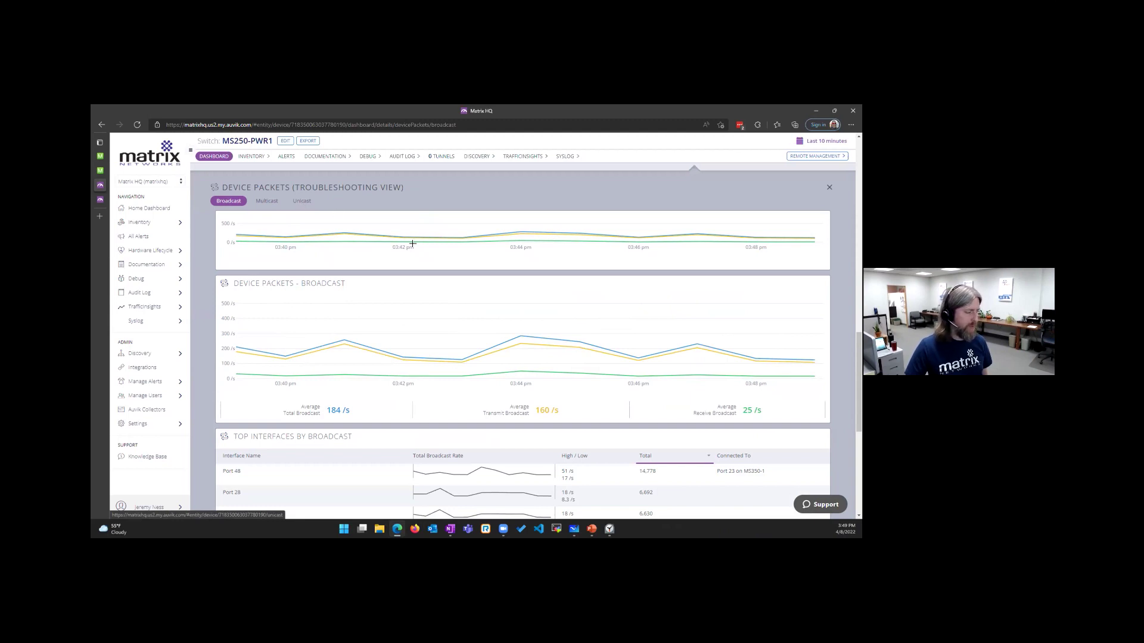
Open MS250-PWR1's Device Utilization troubleshooting view and review top interfaces by packet loss
{"action": "mouse_move", "coordinate": [545, 313]}
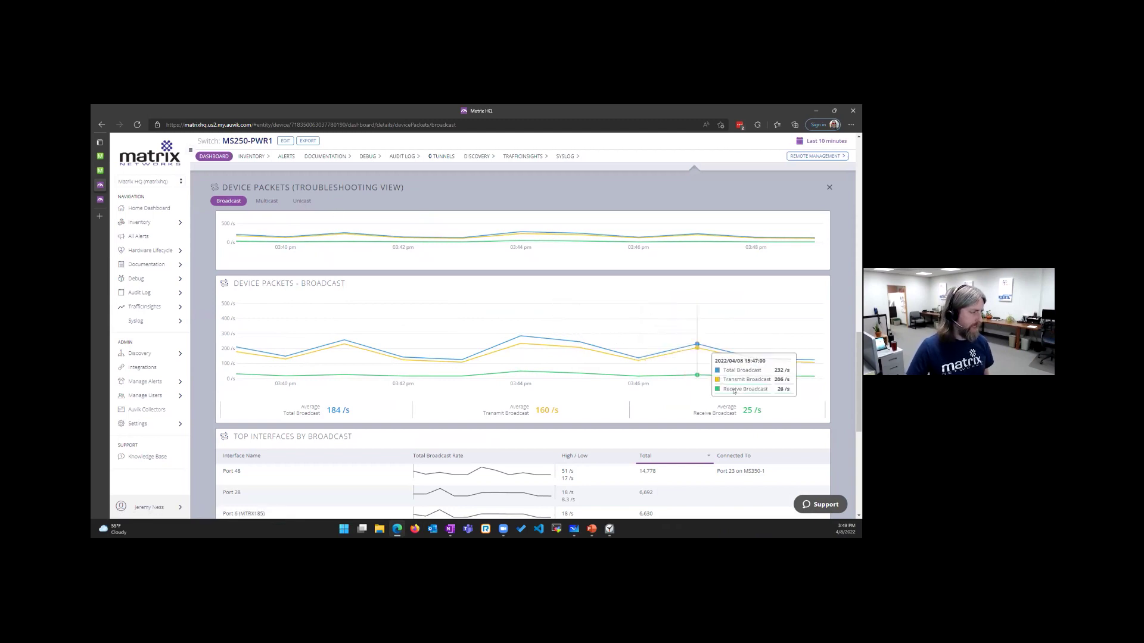
{"action": "scroll", "coordinate": [694, 342], "scroll_direction": "up", "scroll_amount": 4}
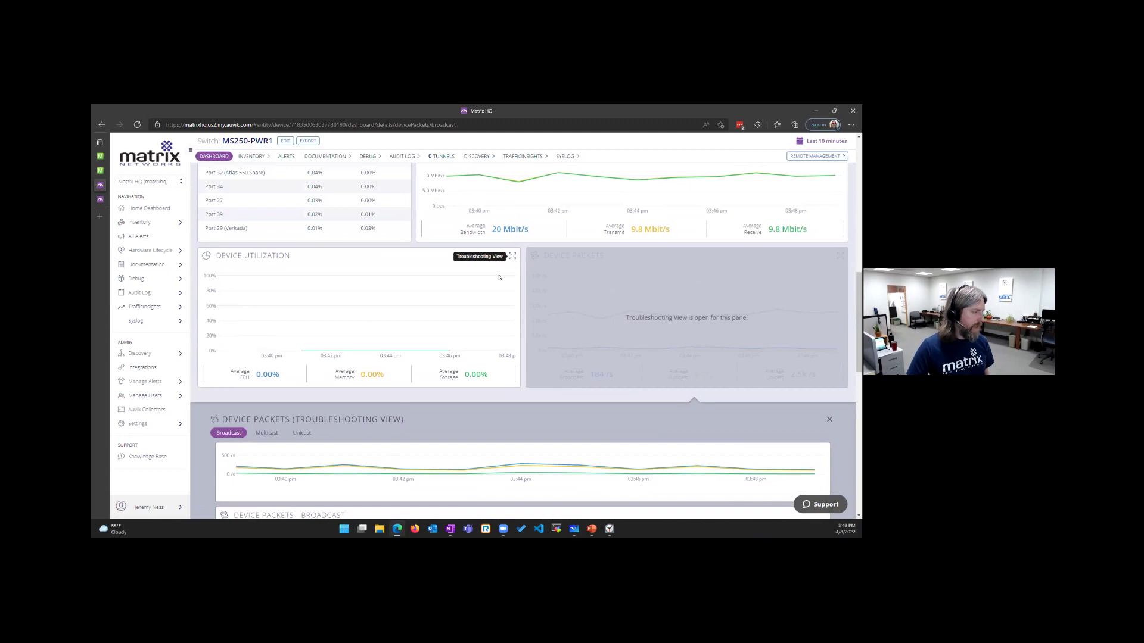
{"action": "mouse_move", "coordinate": [468, 326]}
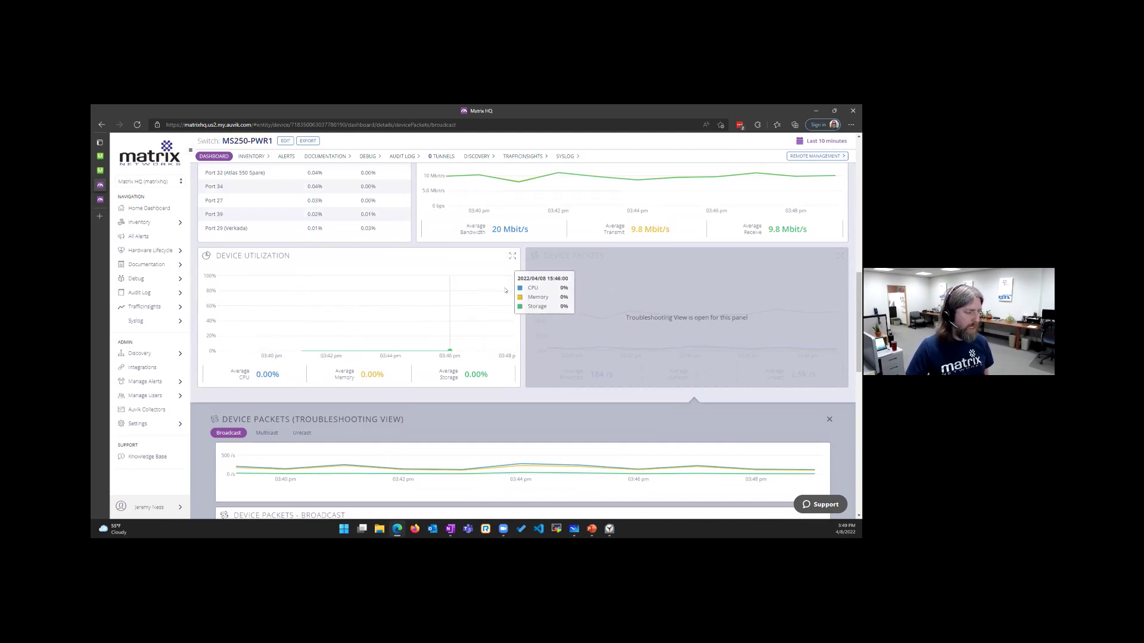
{"action": "left_click", "coordinate": [512, 256]}
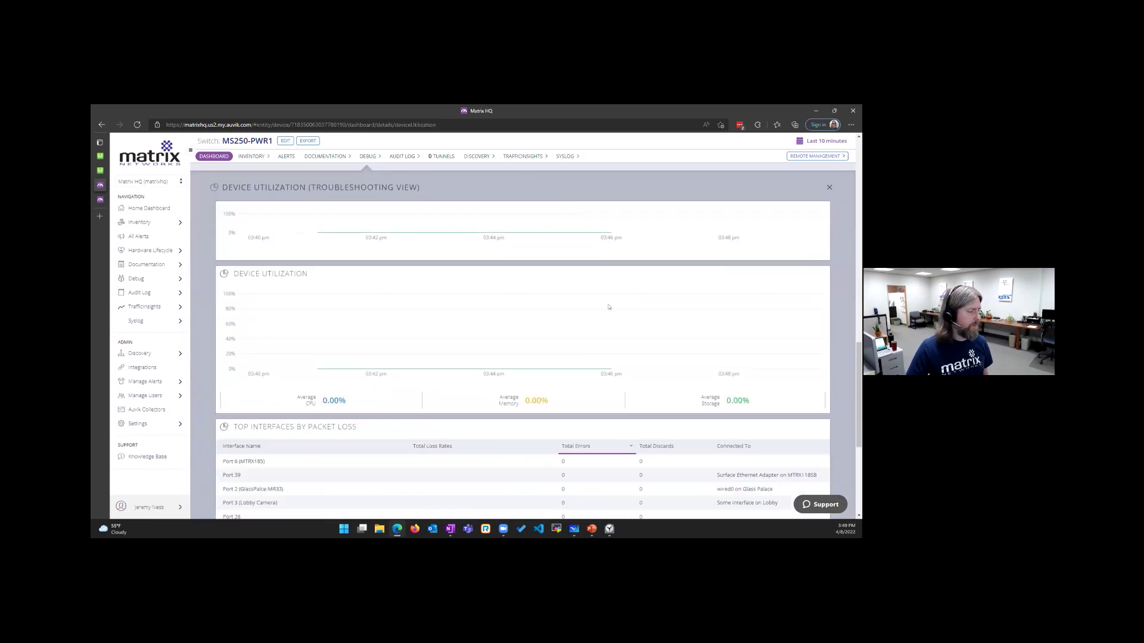
{"action": "scroll", "coordinate": [461, 356], "scroll_direction": "down", "scroll_amount": 3}
{"action": "scroll", "coordinate": [460, 355], "scroll_direction": "down", "scroll_amount": 1}
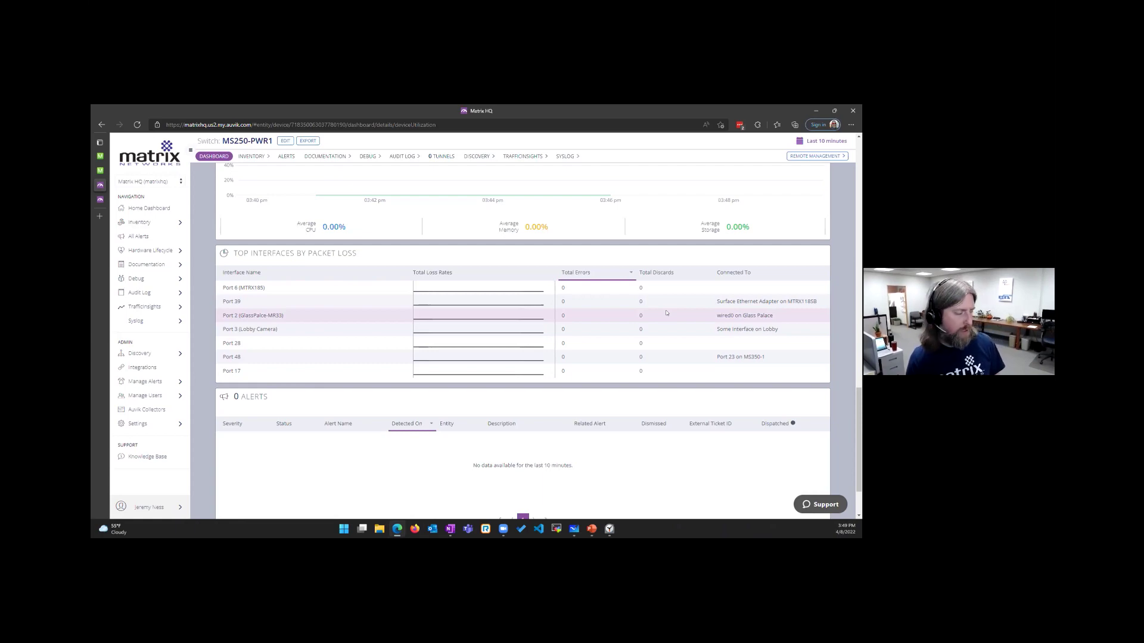
{"action": "scroll", "coordinate": [667, 313], "scroll_direction": "up", "scroll_amount": 10}
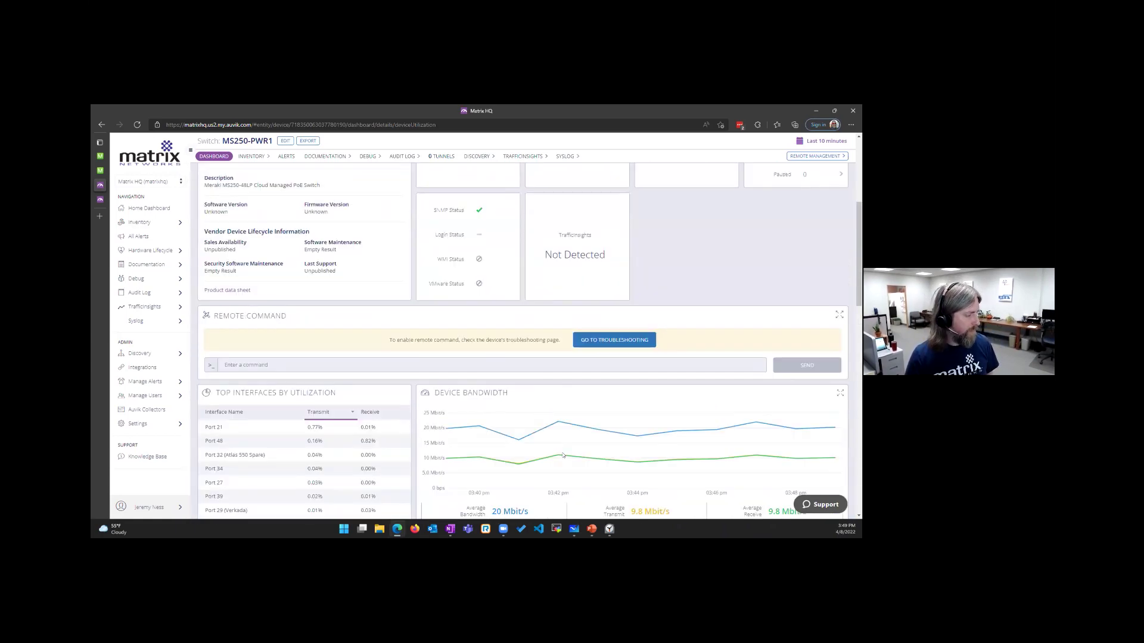
{"action": "scroll", "coordinate": [563, 456], "scroll_direction": "up", "scroll_amount": 5}
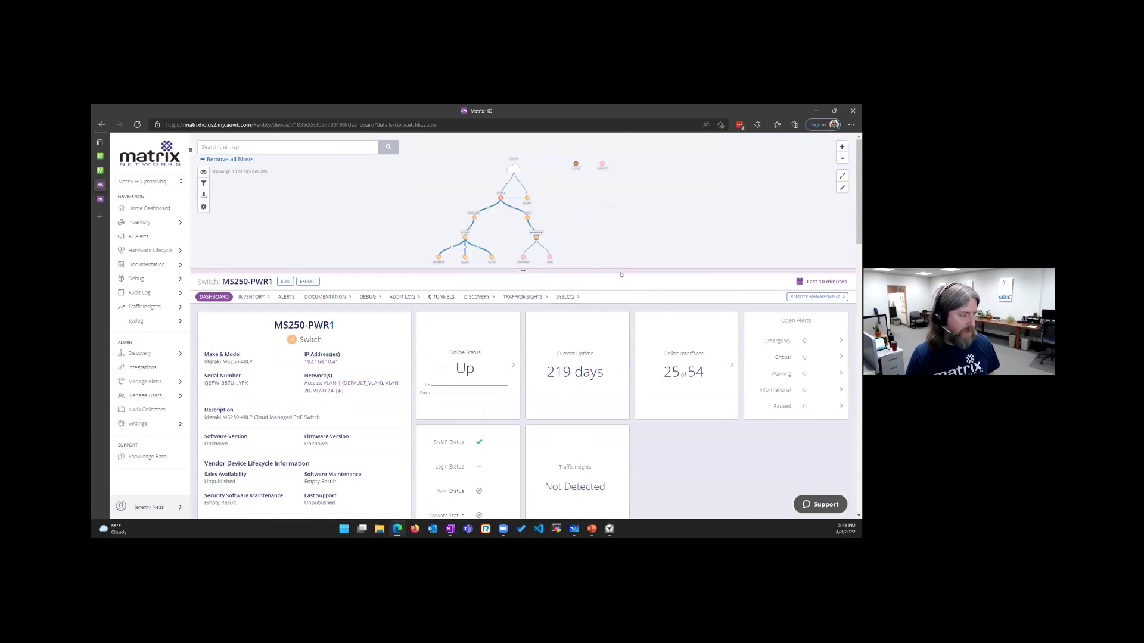
Enlarge the network map and list the 49 individual syslog entries
{"action": "left_click_drag", "start_coordinate": [619, 271], "coordinate": [568, 417]}
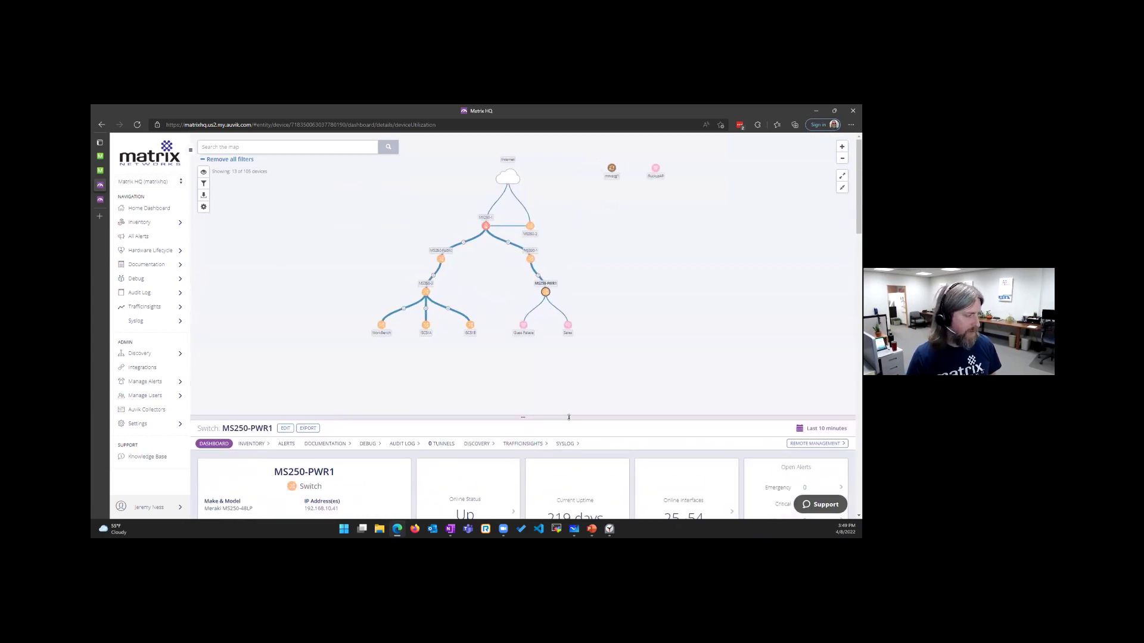
{"action": "left_click", "coordinate": [141, 321]}
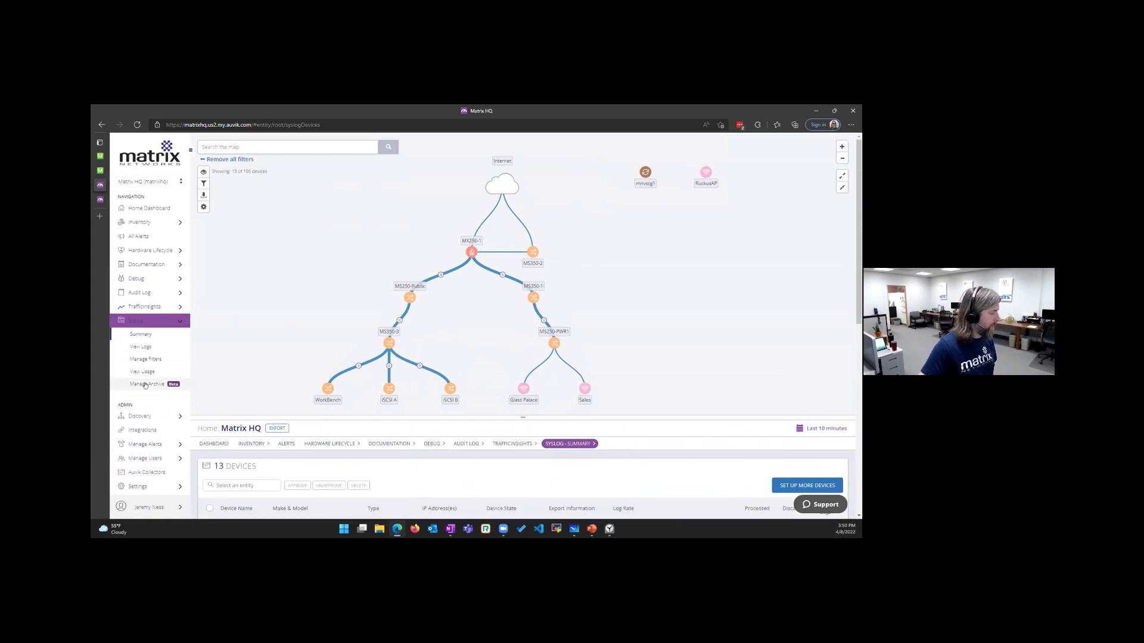
{"action": "left_click", "coordinate": [152, 346]}
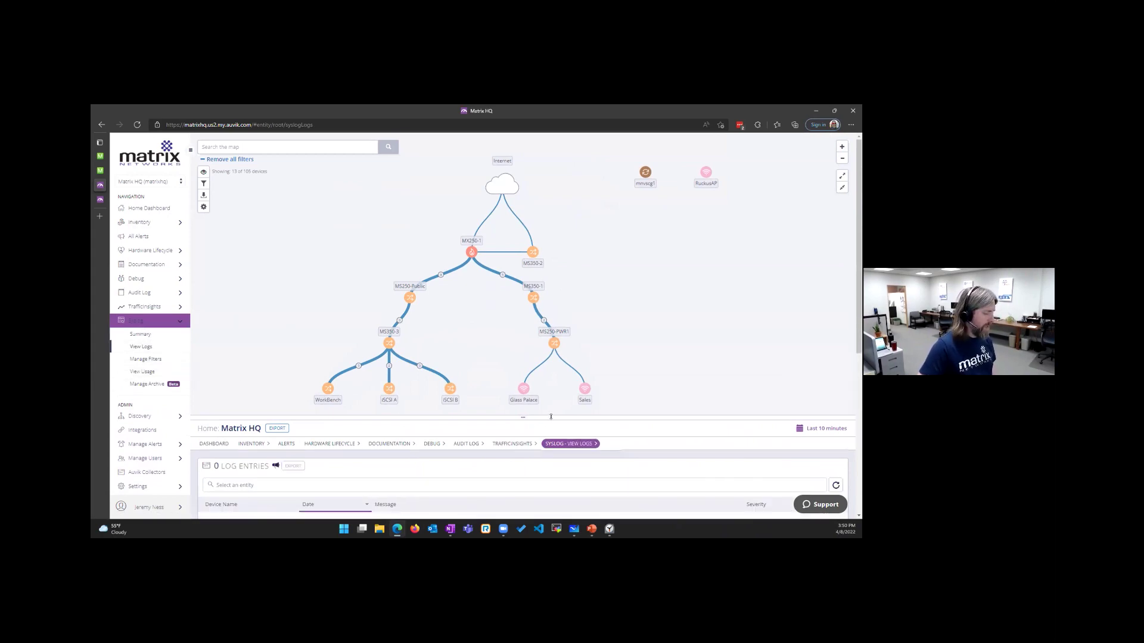
{"action": "scroll", "coordinate": [369, 268], "scroll_direction": "down", "scroll_amount": 3}
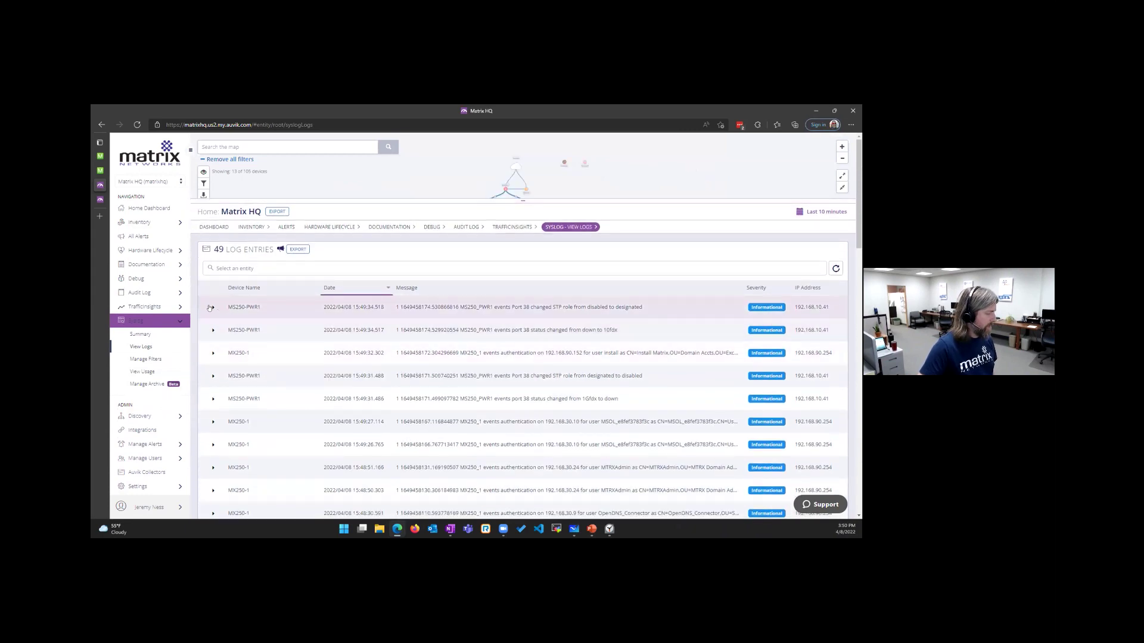
Expand the newest MS250-PWR1 log entry and read its STP role change message
{"action": "left_click", "coordinate": [212, 308]}
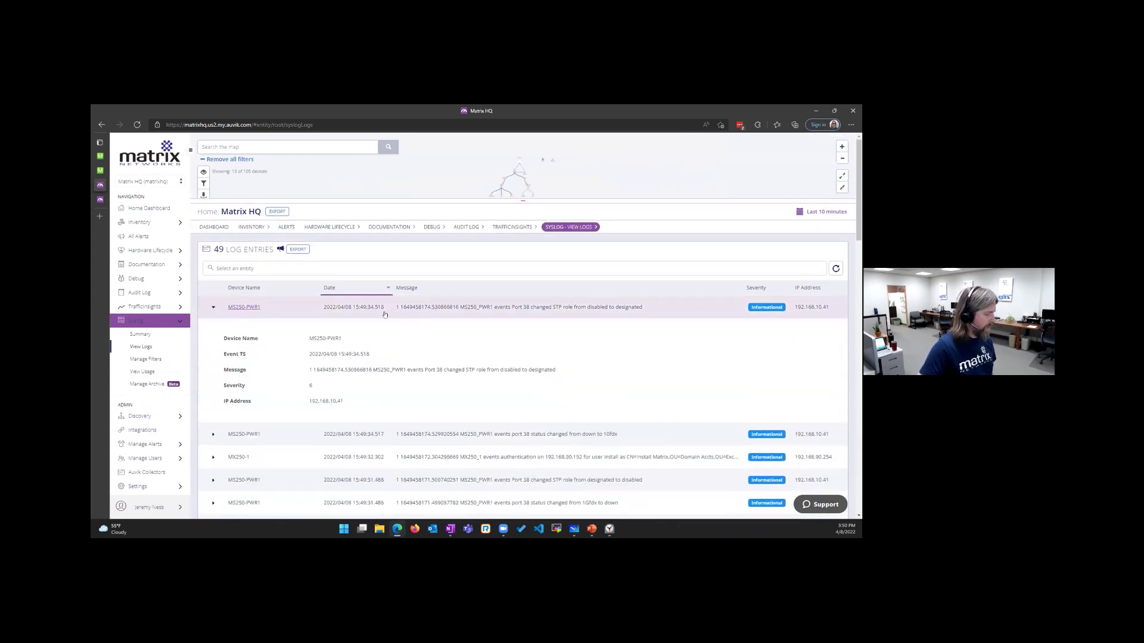
{"action": "left_click_drag", "start_coordinate": [391, 370], "coordinate": [569, 368]}
{"action": "left_click", "coordinate": [455, 377]}
{"action": "left_click_drag", "start_coordinate": [499, 370], "coordinate": [557, 370]}
{"action": "left_click_drag", "start_coordinate": [452, 370], "coordinate": [556, 370]}
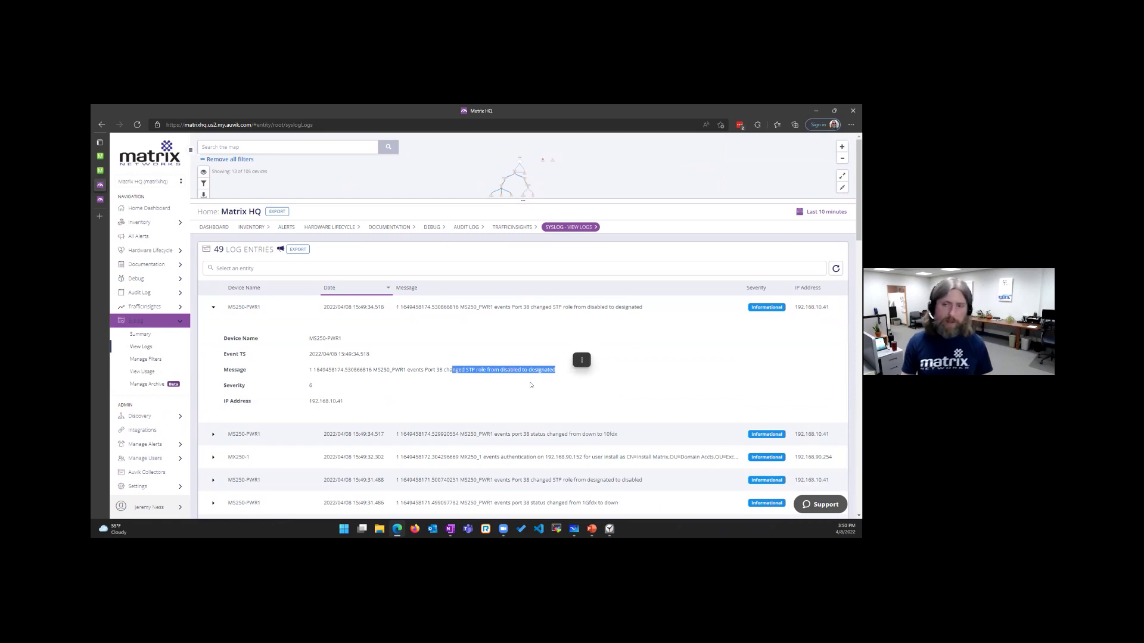
{"action": "left_click", "coordinate": [500, 399]}
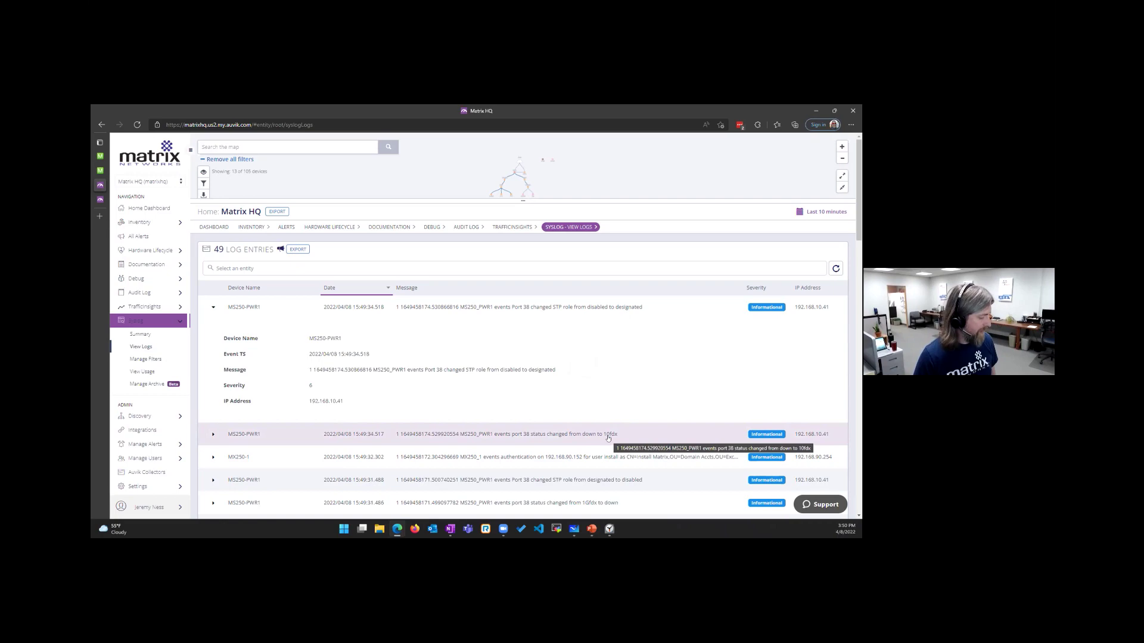
Expand the MX250-1 authentication log entry, then move over to TrafficInsights
{"action": "scroll", "coordinate": [473, 467], "scroll_direction": "down", "scroll_amount": 5}
{"action": "scroll", "coordinate": [473, 467], "scroll_direction": "down", "scroll_amount": 5}
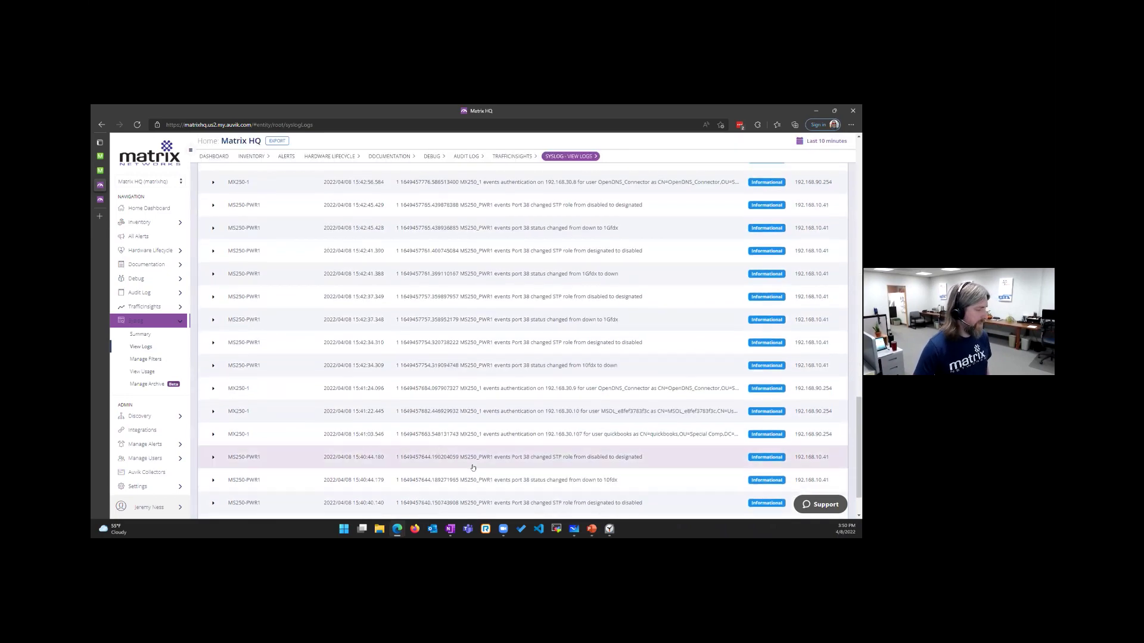
{"action": "left_click", "coordinate": [214, 388]}
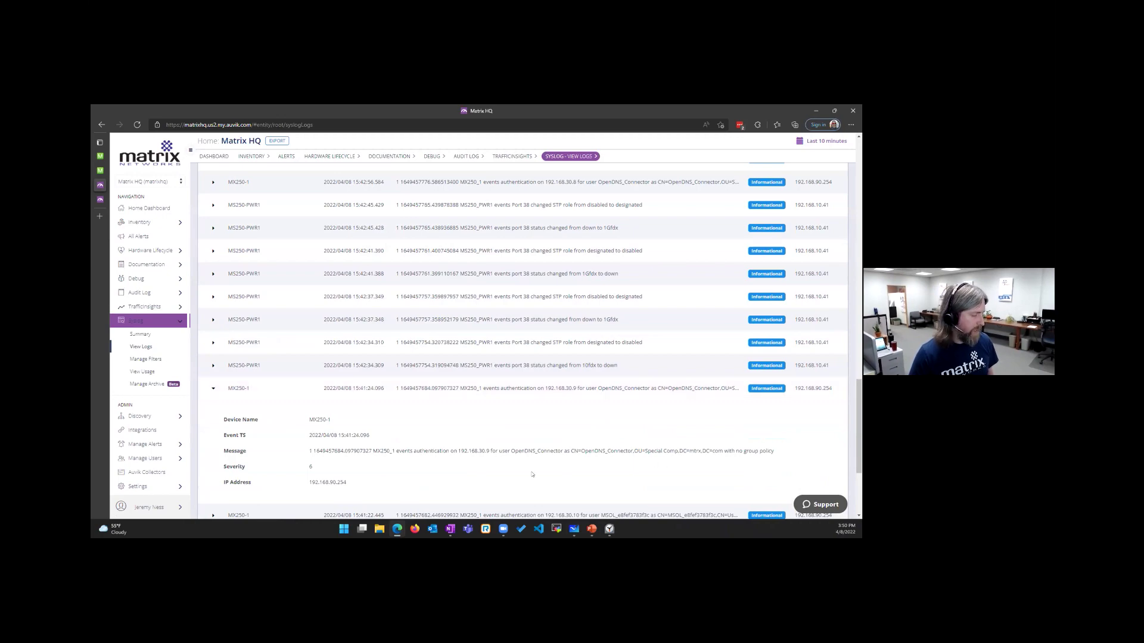
{"action": "left_click", "coordinate": [101, 200]}
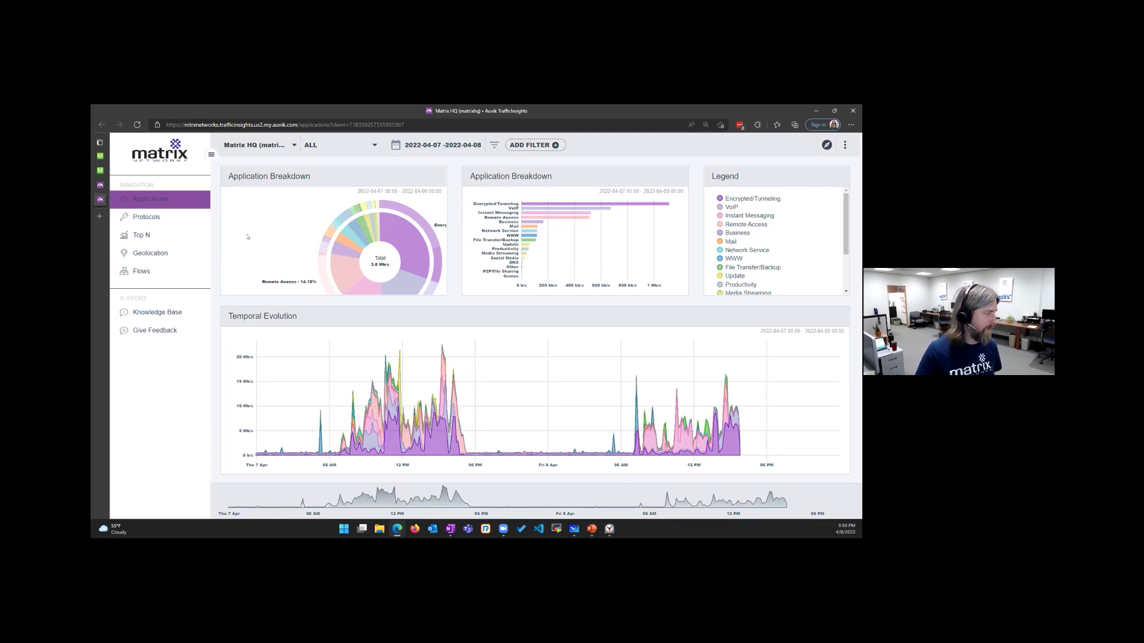
Review Matrix HQ's protocol breakdown, then the Top N addresses, conversations and ports
{"action": "left_click", "coordinate": [147, 221]}
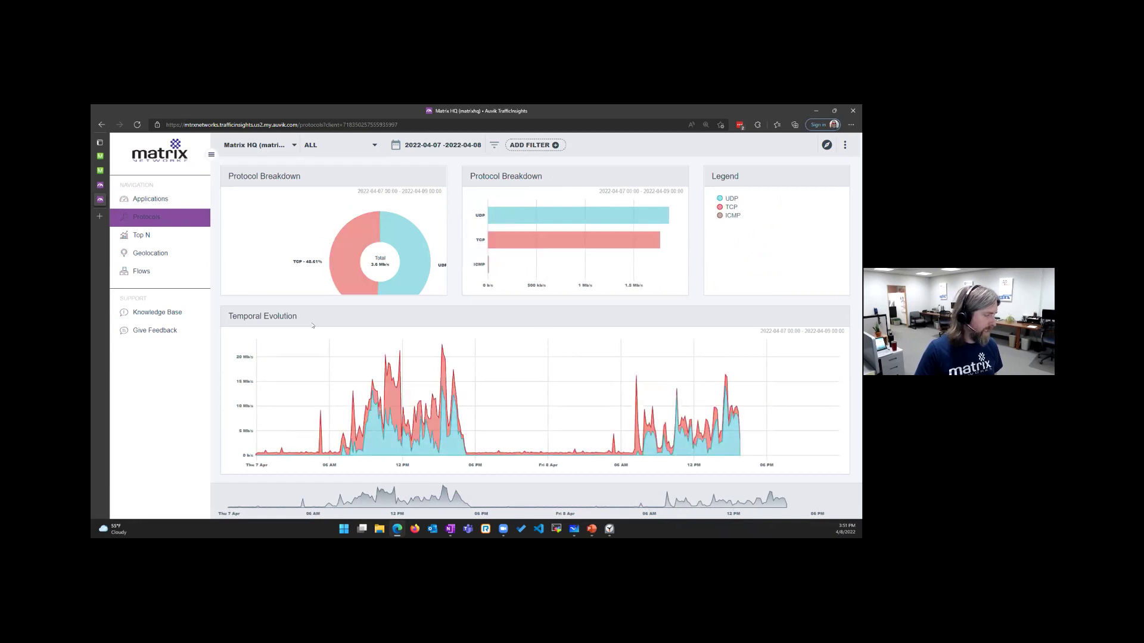
{"action": "left_click", "coordinate": [154, 241]}
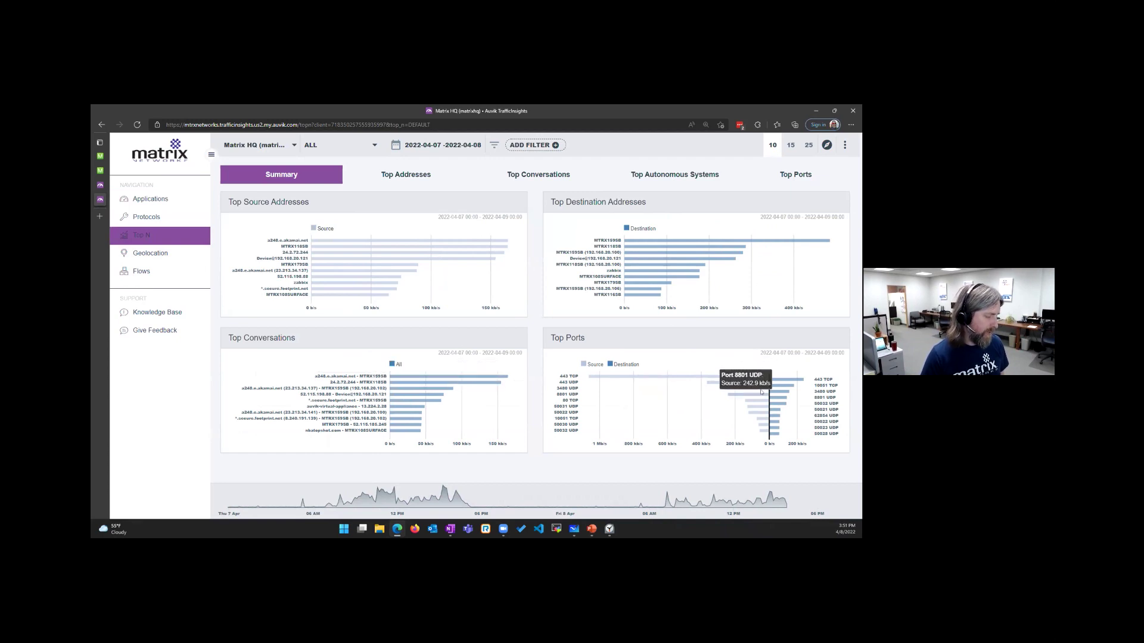
Look over the Geolocation map, then open the Flows search and reload it
{"action": "left_click", "coordinate": [168, 257]}
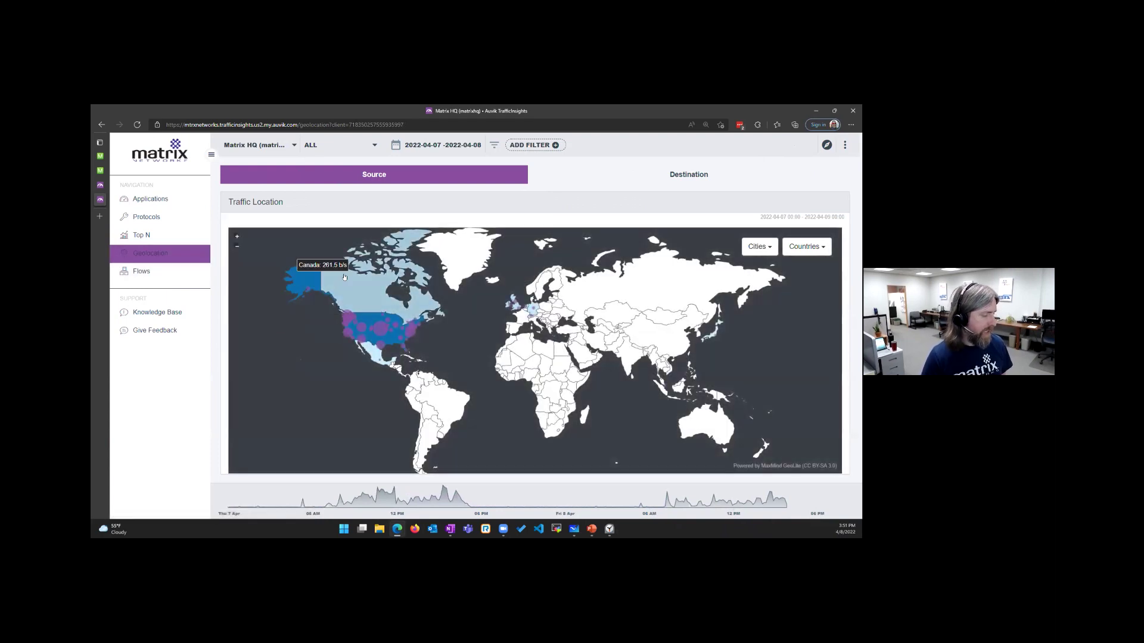
{"action": "left_click", "coordinate": [143, 272]}
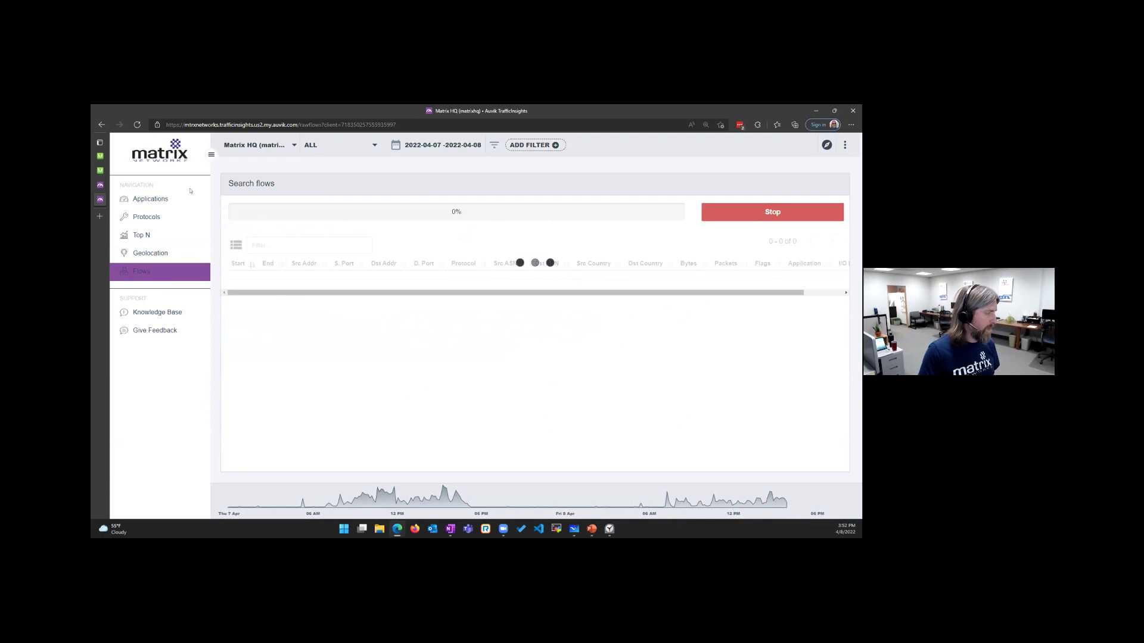
{"action": "left_click", "coordinate": [139, 125]}
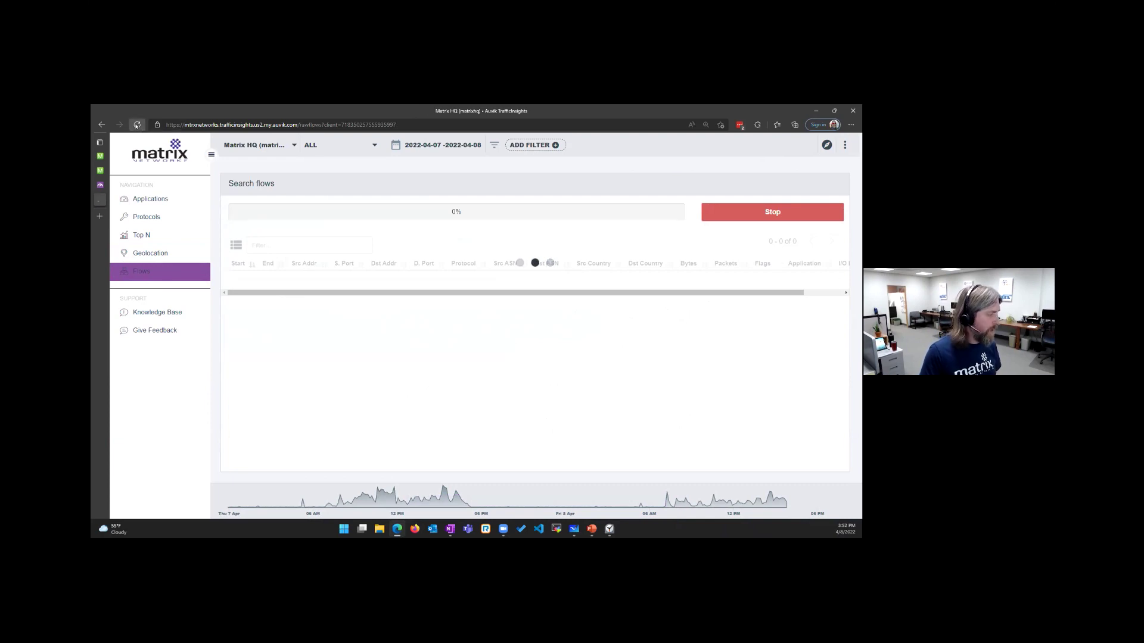